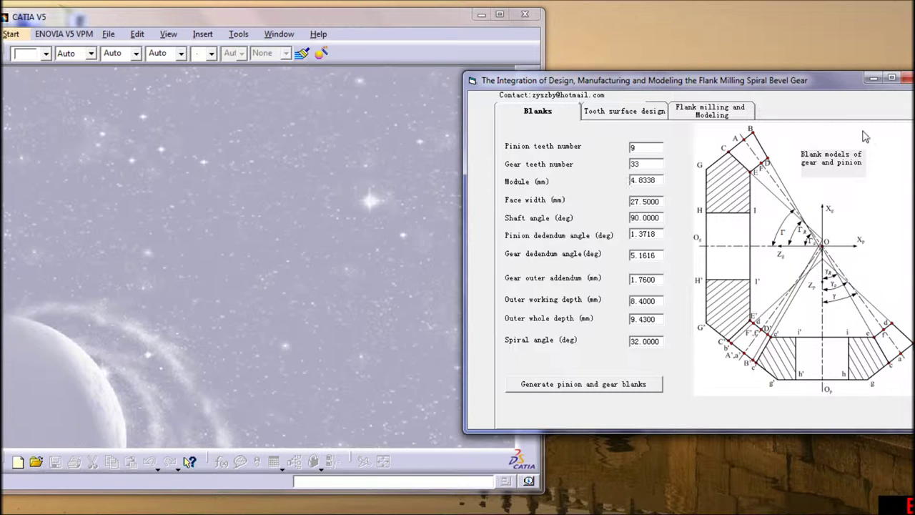
Generate the pinion and gear blanks (9 and 33 teeth, module 4.8338) from the Blanks tab.
{"action": "left_click_drag", "start_coordinate": [843, 80], "coordinate": [825, 80]}
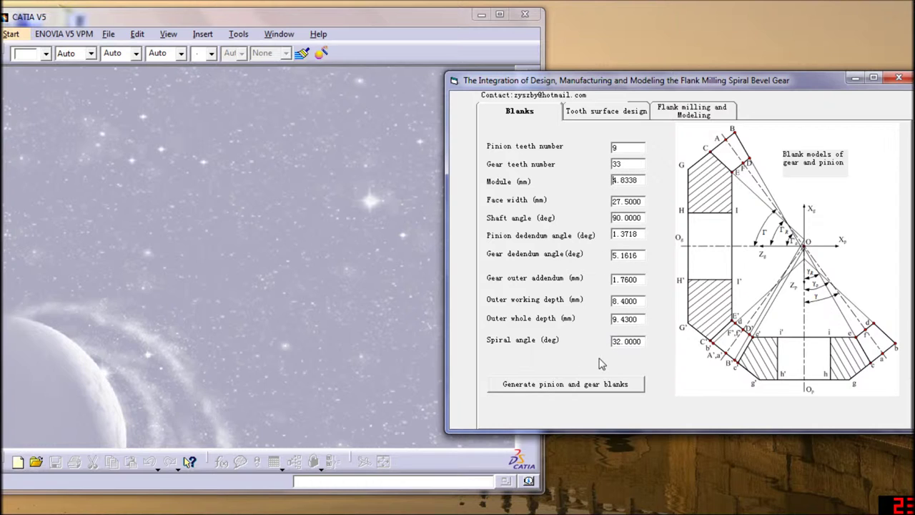
{"action": "left_click", "coordinate": [599, 384]}
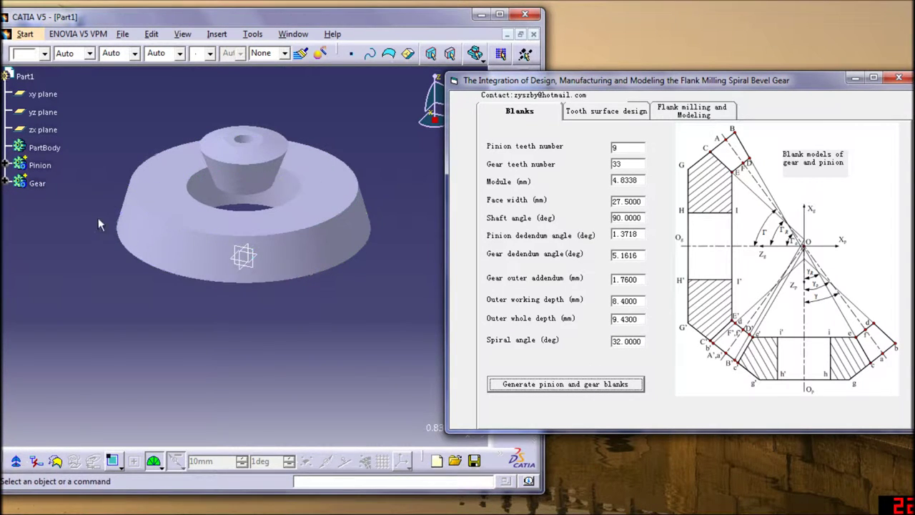
Hide the Pinion blank to leave only the Gear blank, then switch the add-in to Tooth surface design.
{"action": "left_click", "coordinate": [44, 185]}
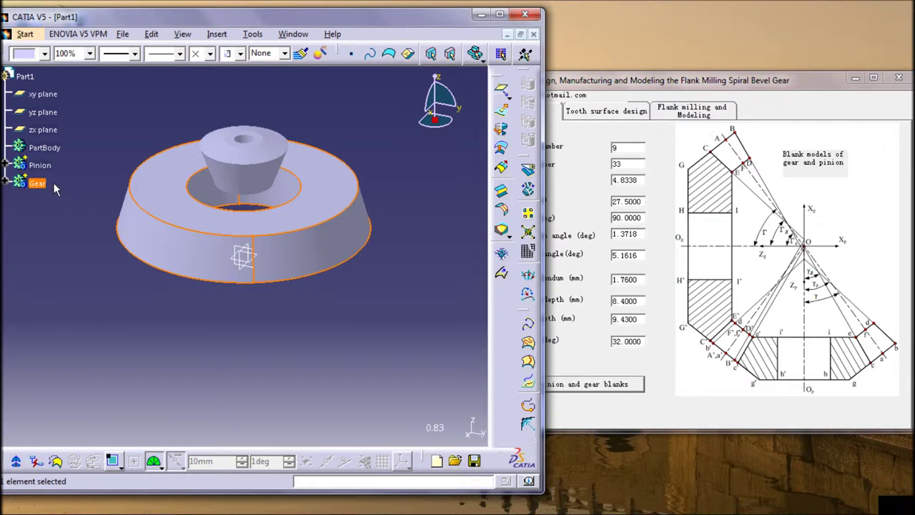
{"action": "right_click", "coordinate": [43, 167]}
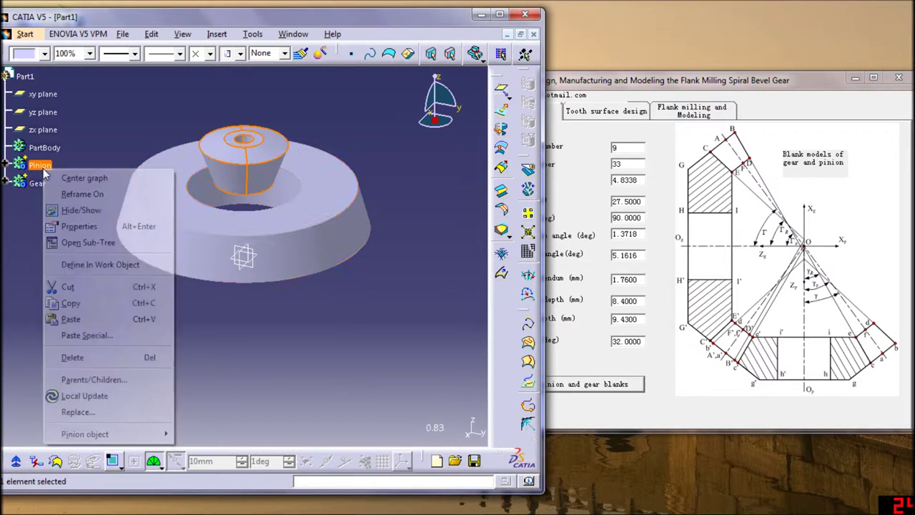
{"action": "left_click", "coordinate": [71, 207]}
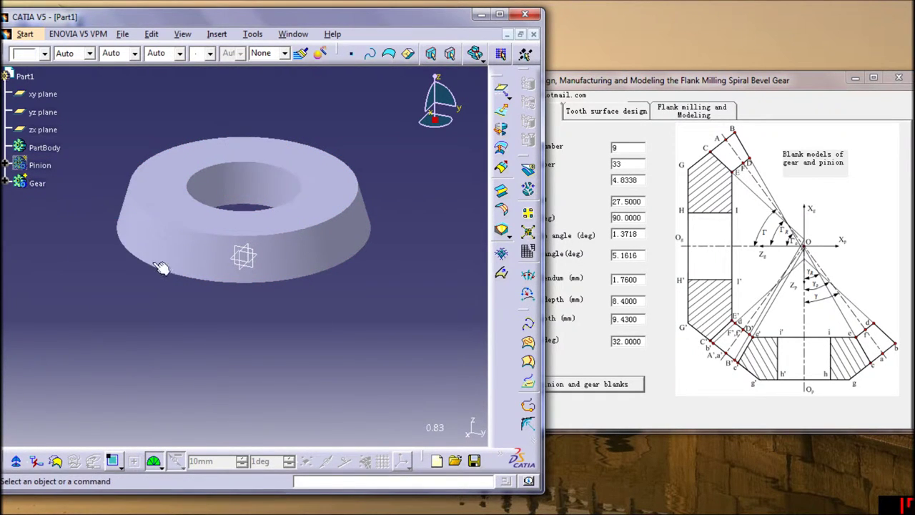
{"action": "mouse_move", "coordinate": [160, 265]}
{"action": "middle_mouse_down"}
{"action": "mouse_move", "coordinate": [248, 245]}
{"action": "mouse_move", "coordinate": [193, 111]}
{"action": "mouse_move", "coordinate": [283, 247]}
{"action": "mouse_move", "coordinate": [239, 116]}
{"action": "mouse_move", "coordinate": [204, 333]}
{"action": "mouse_move", "coordinate": [396, 293]}
{"action": "mouse_move", "coordinate": [265, 207]}
{"action": "middle_mouse_up"}
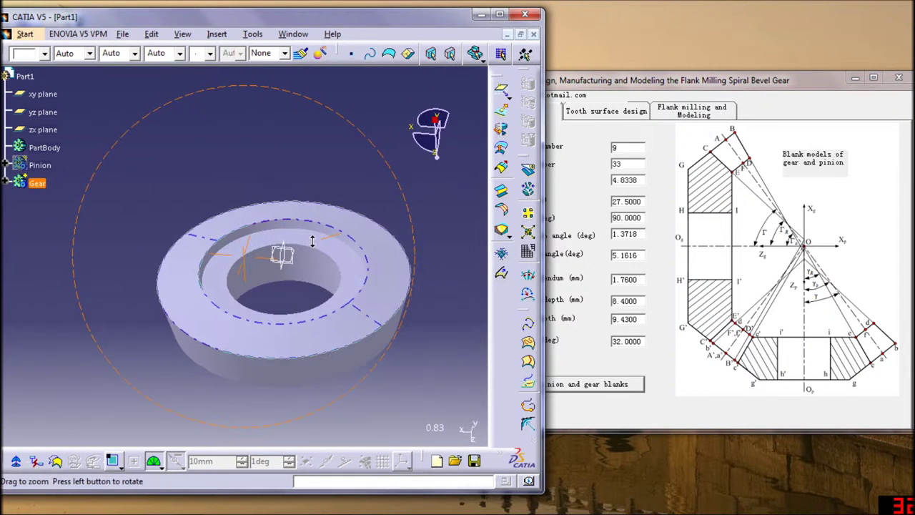
{"action": "left_click", "coordinate": [603, 118]}
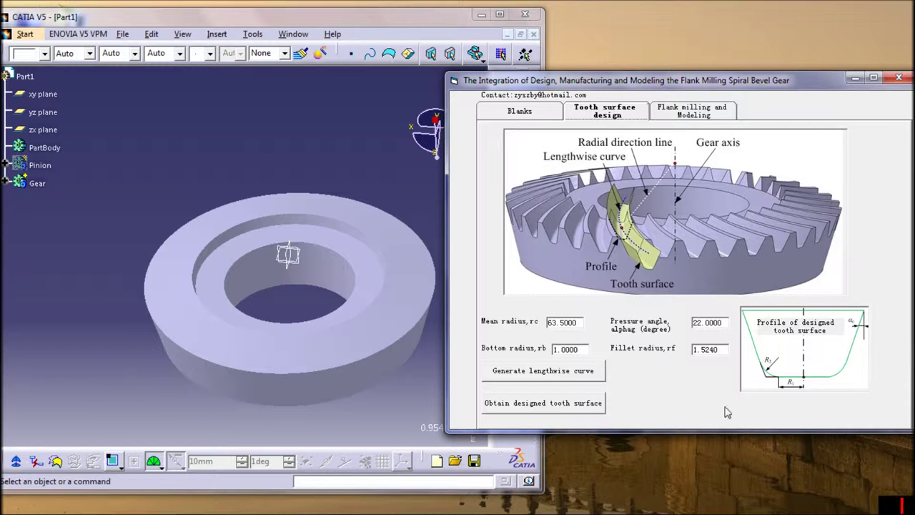
Generate the lengthwise curve on the gear blank.
{"action": "left_click", "coordinate": [582, 381]}
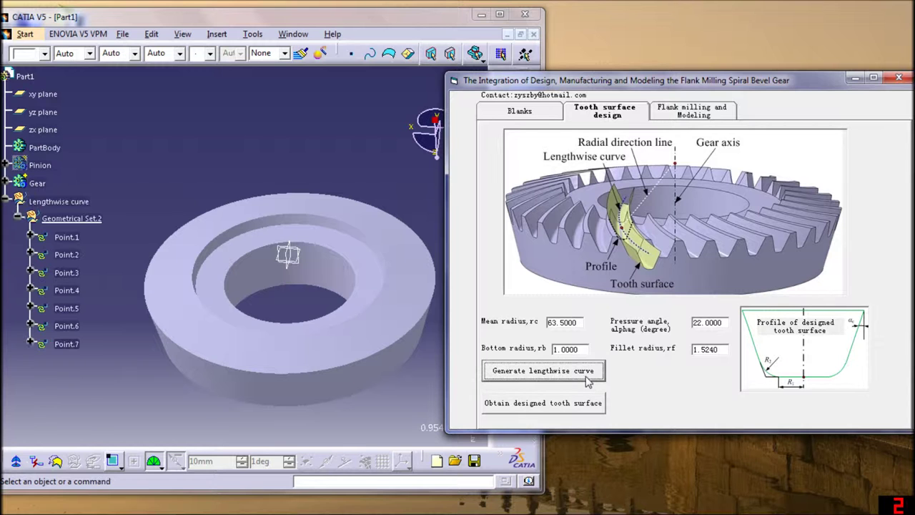
{"action": "left_click", "coordinate": [379, 402]}
{"action": "mouse_move", "coordinate": [379, 402]}
{"action": "middle_mouse_down"}
{"action": "mouse_move", "coordinate": [423, 315]}
{"action": "mouse_move", "coordinate": [354, 298]}
{"action": "middle_mouse_up"}
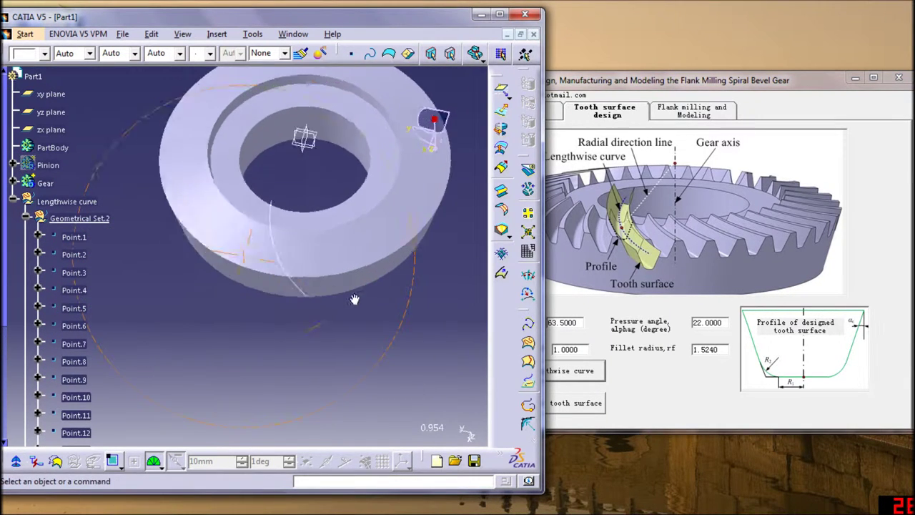
Compute the designed tooth-surface point grid and inspect it from several angles.
{"action": "left_click", "coordinate": [585, 405]}
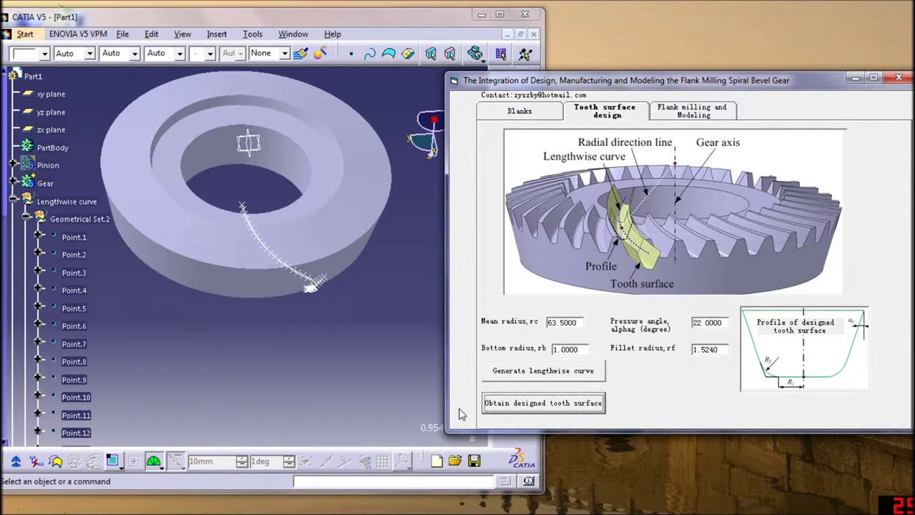
{"action": "mouse_move", "coordinate": [307, 282]}
{"action": "middle_mouse_down"}
{"action": "mouse_move", "coordinate": [240, 330]}
{"action": "mouse_move", "coordinate": [306, 284]}
{"action": "mouse_move", "coordinate": [316, 307]}
{"action": "mouse_move", "coordinate": [393, 221]}
{"action": "middle_mouse_up"}
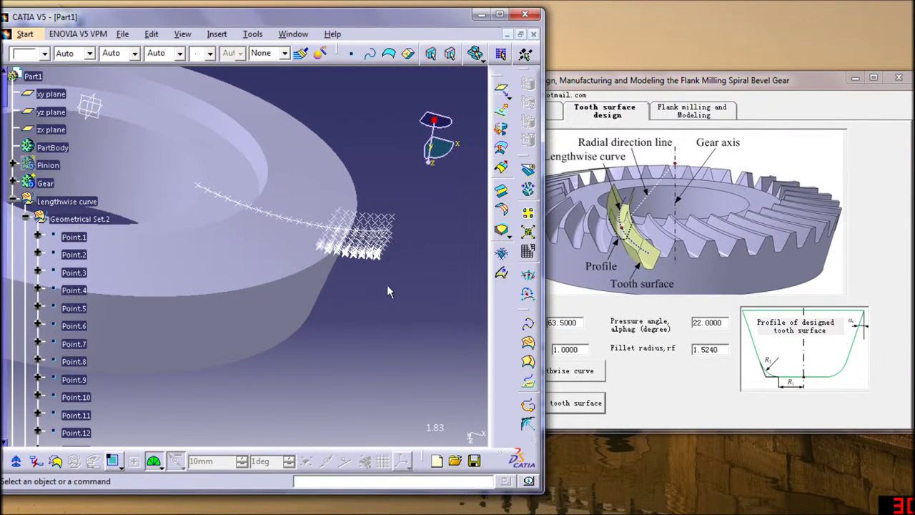
{"action": "mouse_move", "coordinate": [388, 288]}
{"action": "middle_mouse_down"}
{"action": "mouse_move", "coordinate": [350, 292]}
{"action": "mouse_move", "coordinate": [378, 295]}
{"action": "middle_mouse_up"}
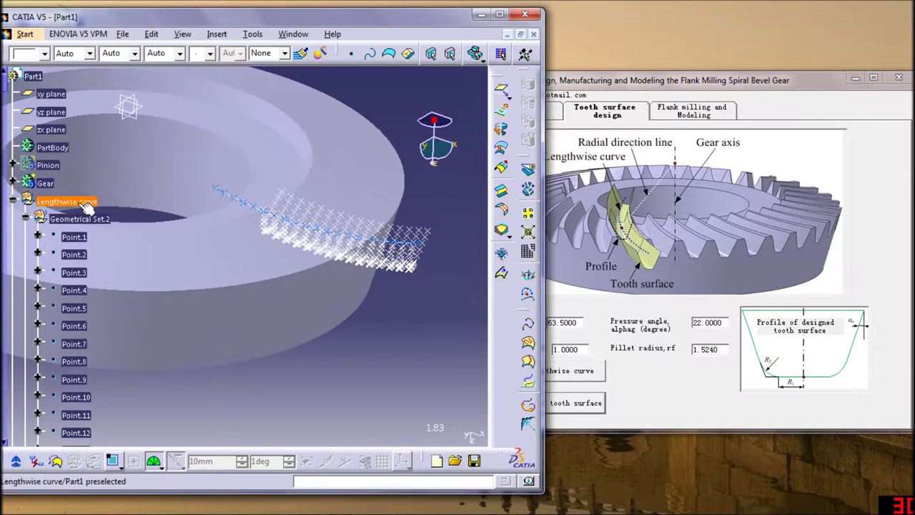
{"action": "right_click", "coordinate": [46, 184]}
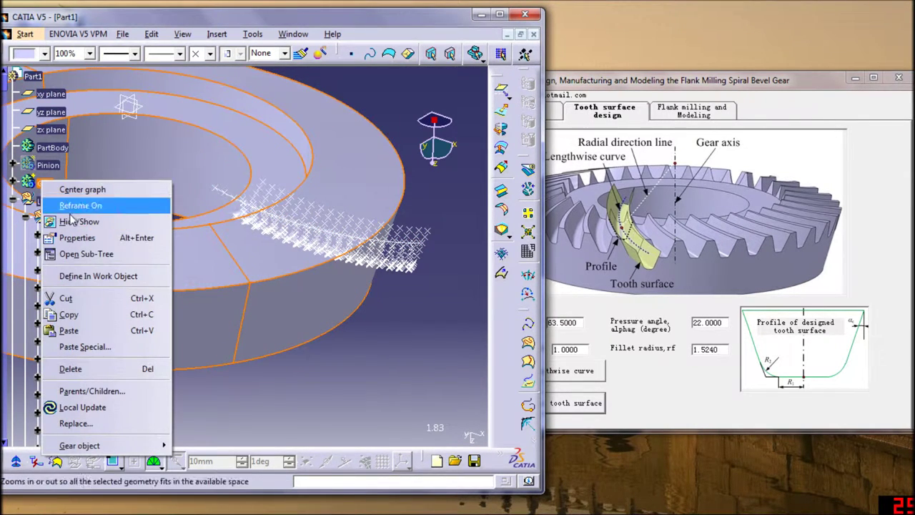
Hide the Gear blank and confirm overwriting Desinedmodel.CATPart.
{"action": "left_click", "coordinate": [108, 221]}
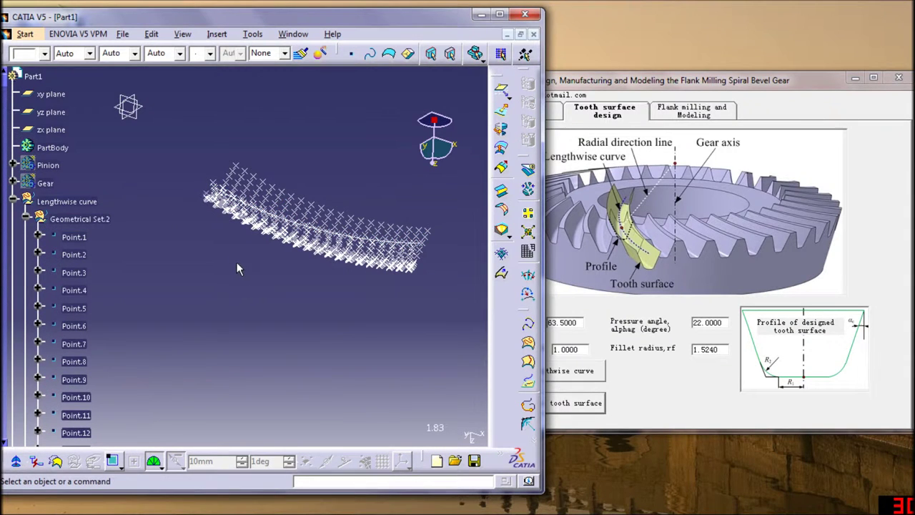
{"action": "mouse_move", "coordinate": [238, 263]}
{"action": "middle_mouse_down"}
{"action": "mouse_move", "coordinate": [262, 289]}
{"action": "mouse_move", "coordinate": [301, 289]}
{"action": "mouse_move", "coordinate": [302, 301]}
{"action": "mouse_move", "coordinate": [310, 291]}
{"action": "middle_mouse_up"}
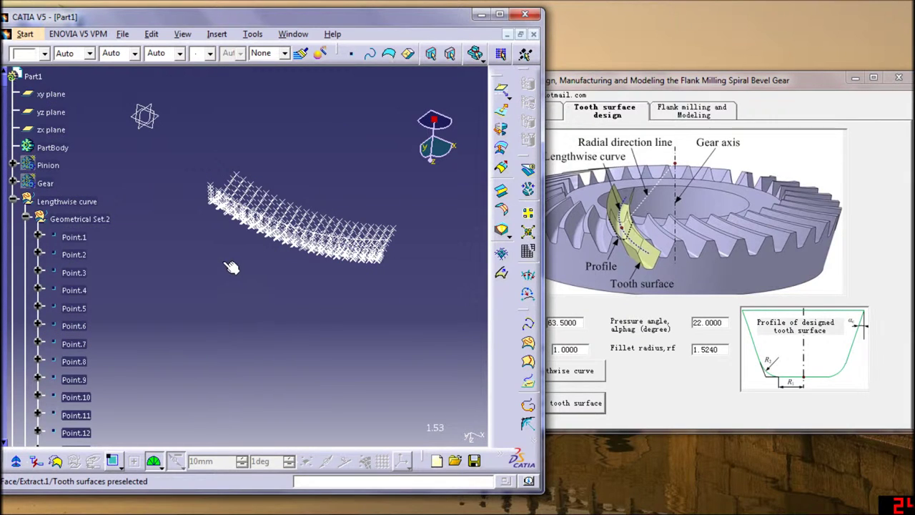
{"action": "left_click", "coordinate": [318, 300]}
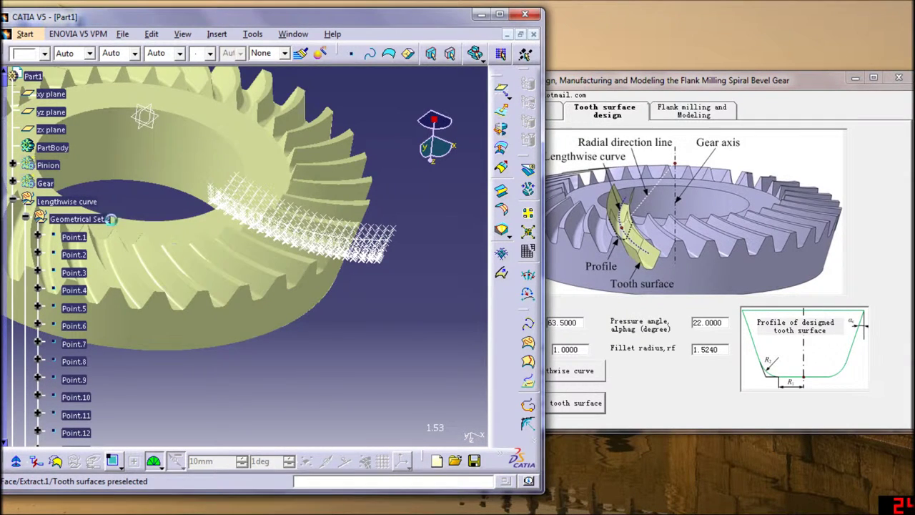
Hide the Points and Profiles of tooth surfaces sets to reveal the toothed gear.
{"action": "left_click", "coordinate": [13, 201]}
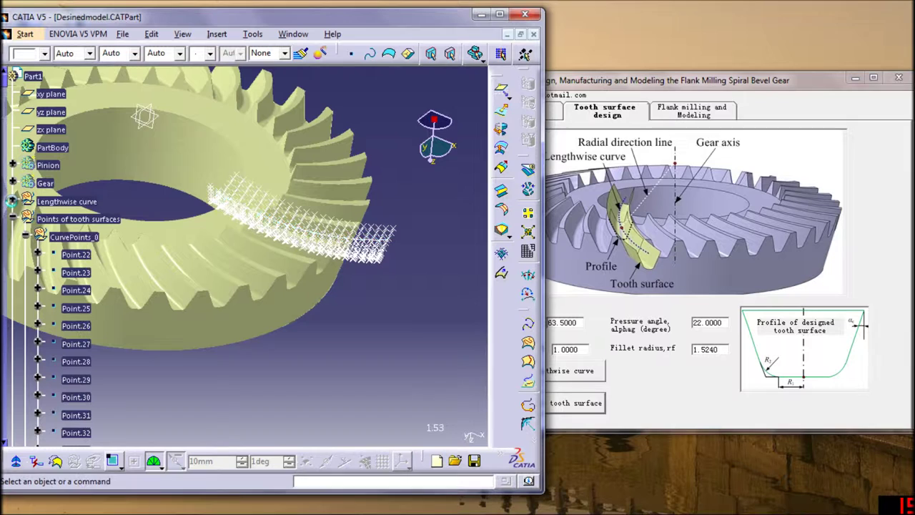
{"action": "left_click", "coordinate": [54, 219]}
{"action": "right_click", "coordinate": [55, 220]}
{"action": "left_click", "coordinate": [91, 264]}
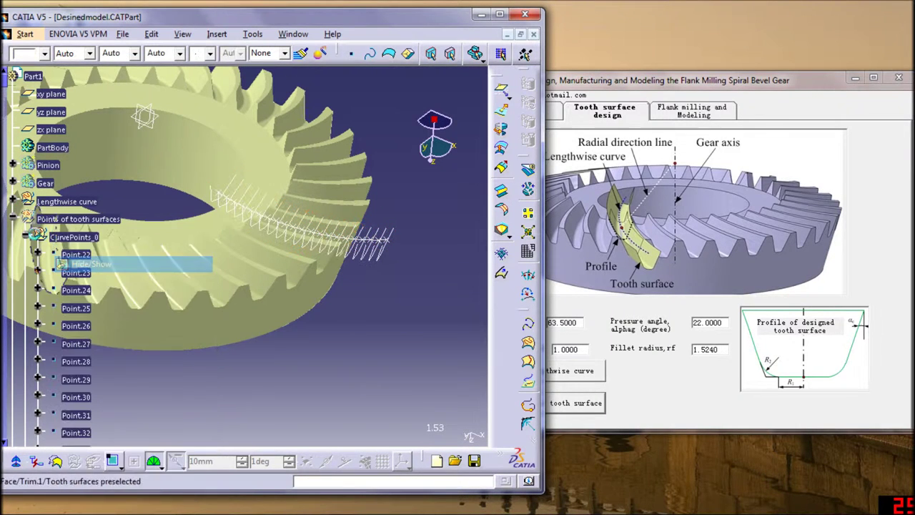
{"action": "left_click", "coordinate": [12, 219]}
{"action": "right_click", "coordinate": [82, 255]}
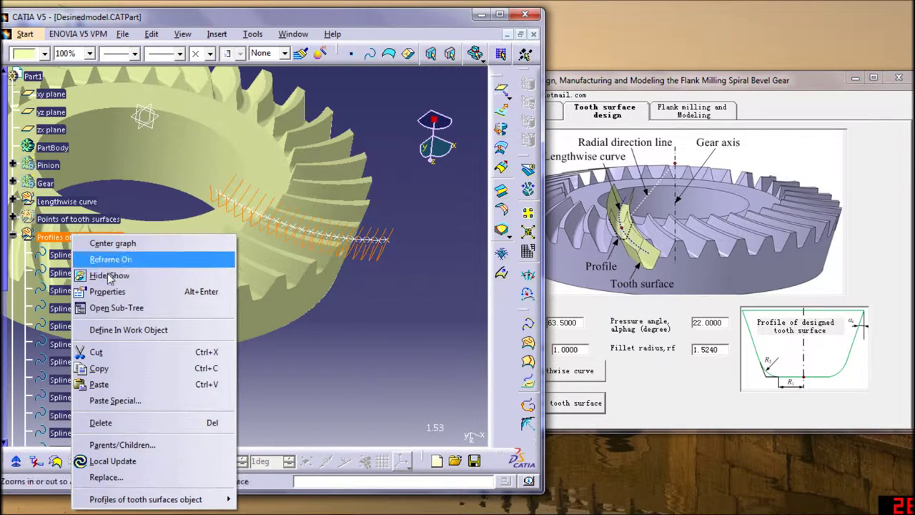
{"action": "left_click", "coordinate": [100, 258]}
{"action": "mouse_move", "coordinate": [112, 274]}
{"action": "middle_mouse_down"}
{"action": "mouse_move", "coordinate": [108, 315]}
{"action": "mouse_move", "coordinate": [220, 300]}
{"action": "mouse_move", "coordinate": [222, 243]}
{"action": "middle_mouse_up"}
{"action": "left_click", "coordinate": [13, 236]}
{"action": "left_click", "coordinate": [72, 237]}
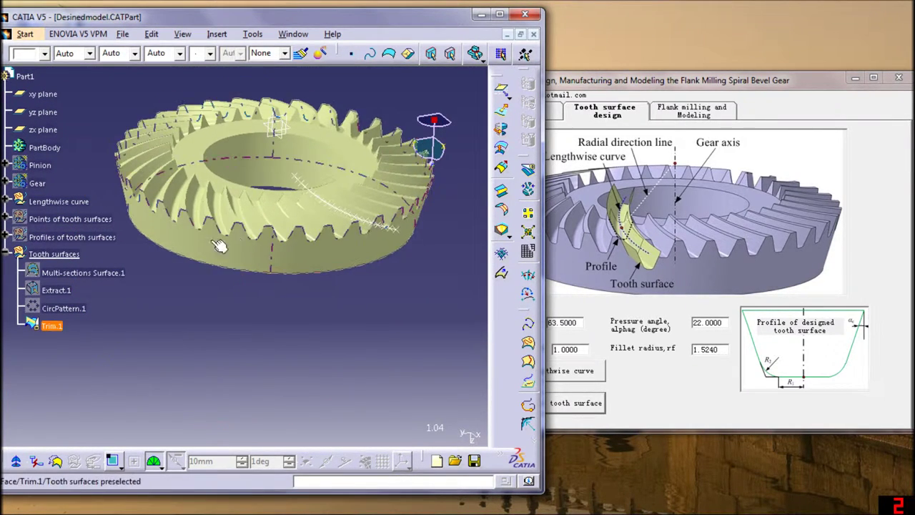
{"action": "left_click", "coordinate": [690, 114]}
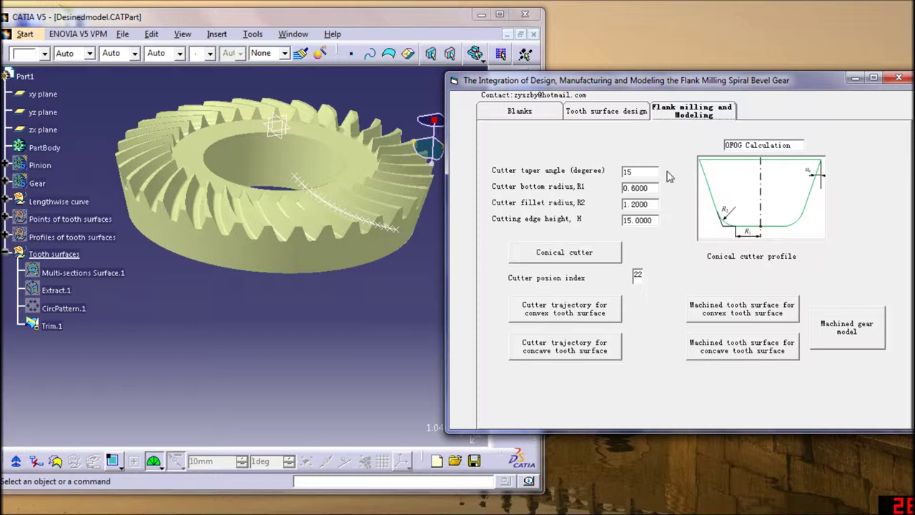
Generate the conical cutter model, overwriting the existing cutter file.
{"action": "left_click", "coordinate": [606, 261]}
{"action": "left_click", "coordinate": [319, 302]}
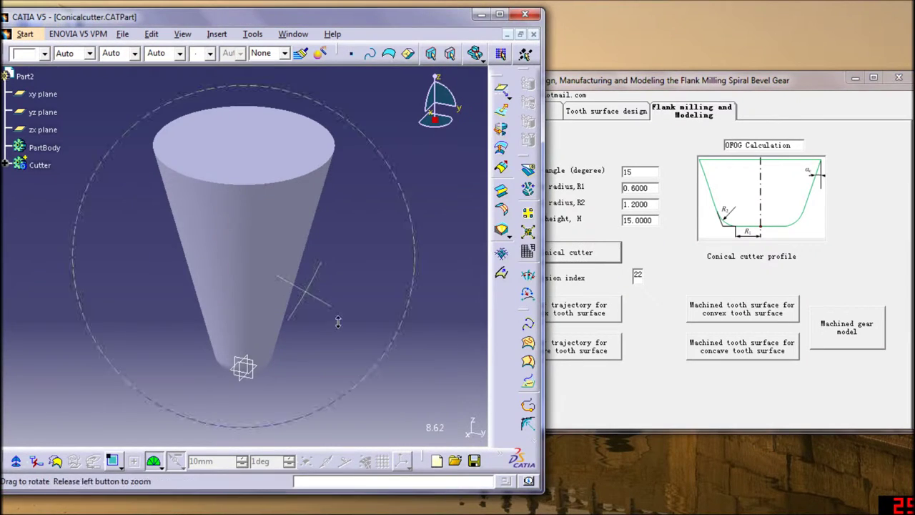
{"action": "middle_click_drag", "start_coordinate": [338, 323], "coordinate": [179, 310]}
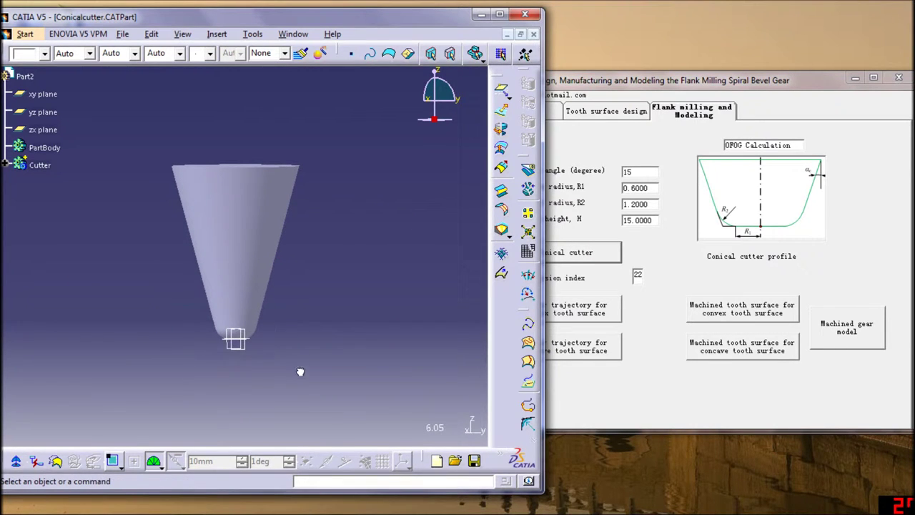
Hide the cutter part's three reference planes and return to the add-in window.
{"action": "right_click", "coordinate": [237, 349]}
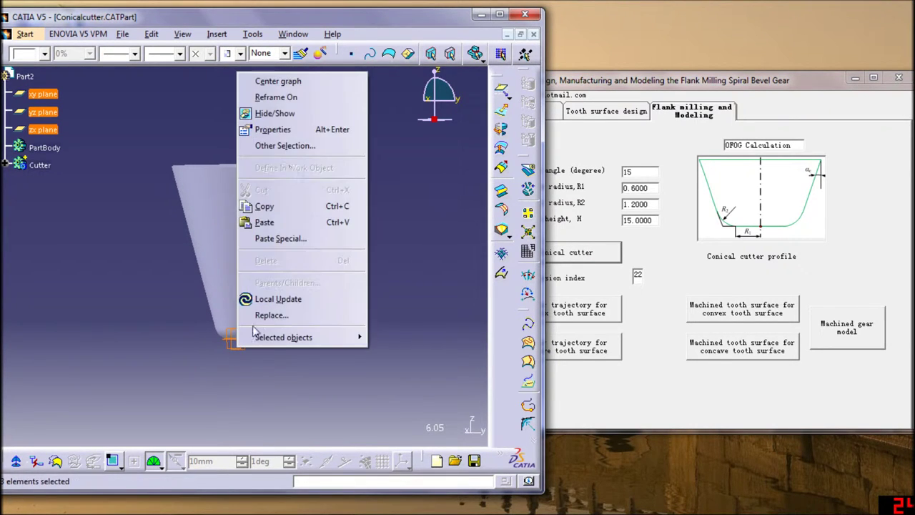
{"action": "left_click", "coordinate": [274, 118]}
{"action": "mouse_move", "coordinate": [247, 205]}
{"action": "middle_mouse_down"}
{"action": "mouse_move", "coordinate": [237, 255]}
{"action": "mouse_move", "coordinate": [206, 309]}
{"action": "mouse_move", "coordinate": [208, 262]}
{"action": "mouse_move", "coordinate": [264, 267]}
{"action": "middle_mouse_up"}
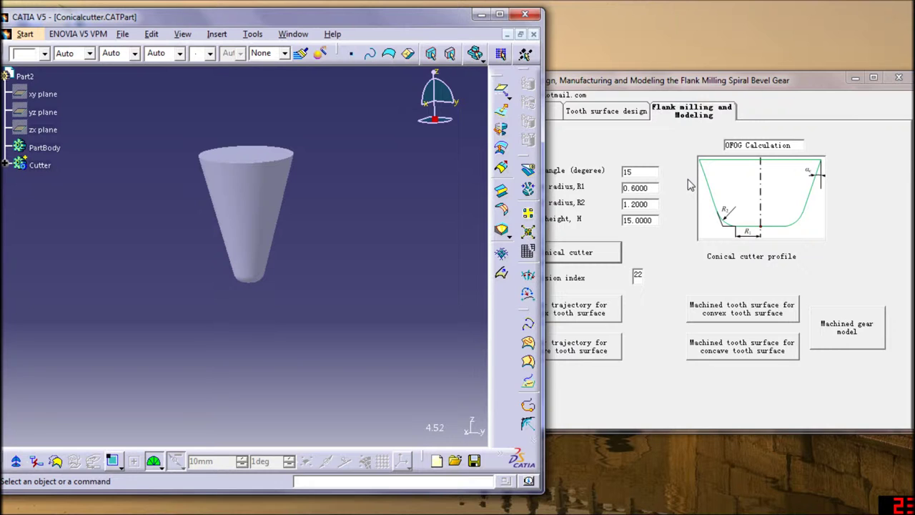
{"action": "left_click", "coordinate": [643, 312]}
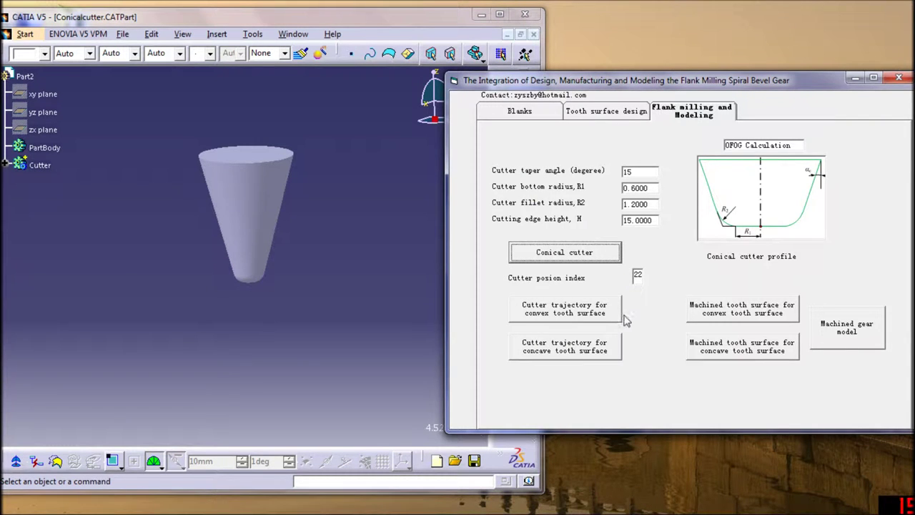
Set the cutter position index to 1 and start the convex tooth cutter trajectory.
{"action": "left_click", "coordinate": [601, 318]}
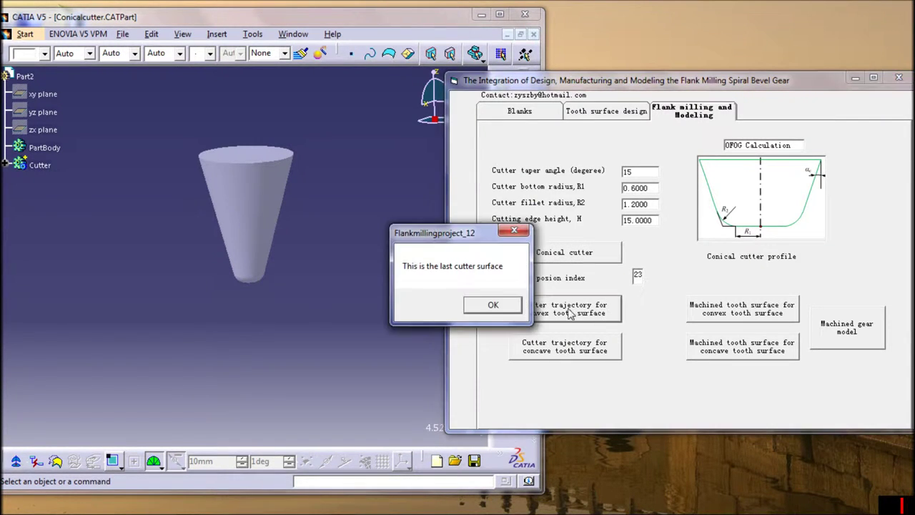
{"action": "left_click", "coordinate": [490, 305]}
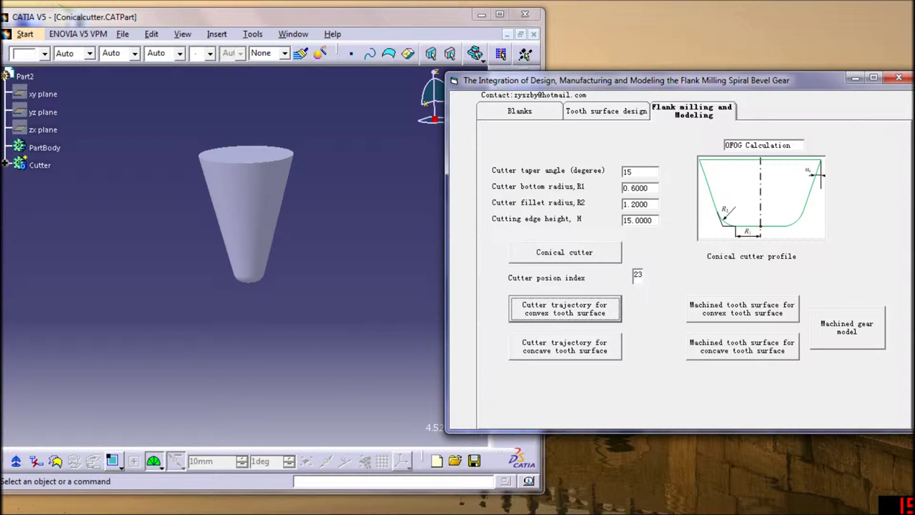
{"action": "double_click", "coordinate": [636, 274]}
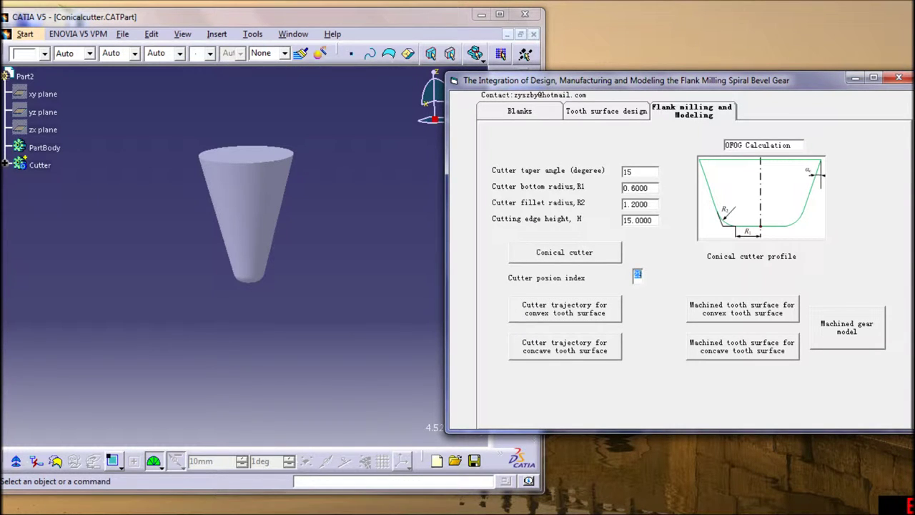
{"action": "type", "text": "31"}
{"action": "left_click", "coordinate": [607, 318]}
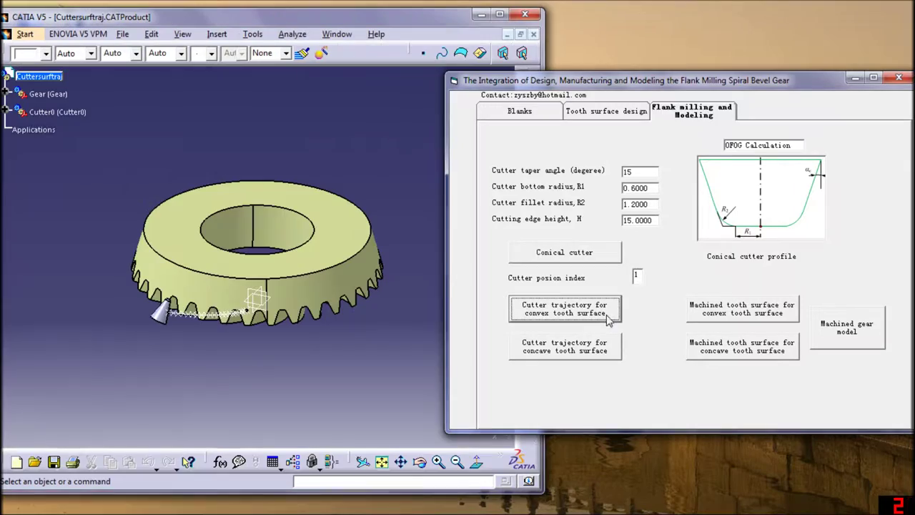
Inspect the placed cutters and finish the convex trajectory at the last cutter surface.
{"action": "middle_click_drag", "start_coordinate": [234, 368], "coordinate": [104, 204]}
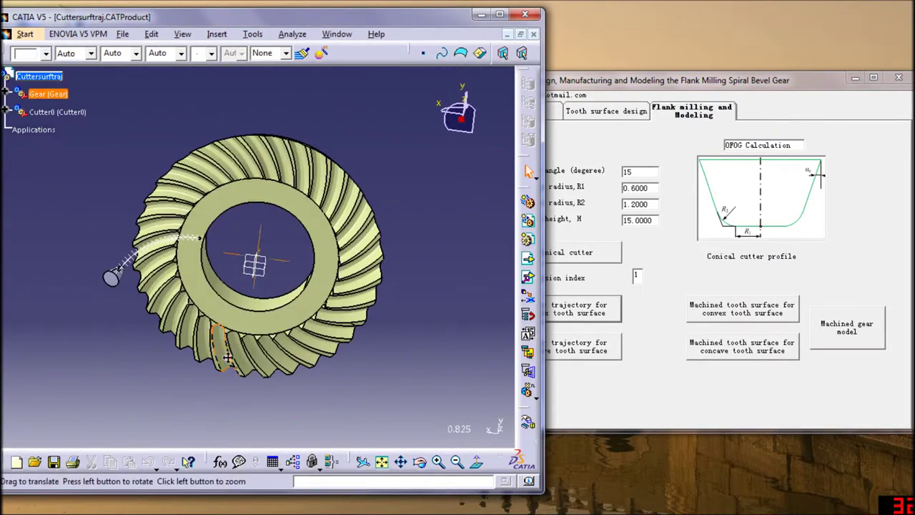
{"action": "mouse_move", "coordinate": [227, 356]}
{"action": "middle_mouse_down"}
{"action": "mouse_move", "coordinate": [250, 304]}
{"action": "mouse_move", "coordinate": [188, 275]}
{"action": "mouse_move", "coordinate": [266, 247]}
{"action": "middle_mouse_up"}
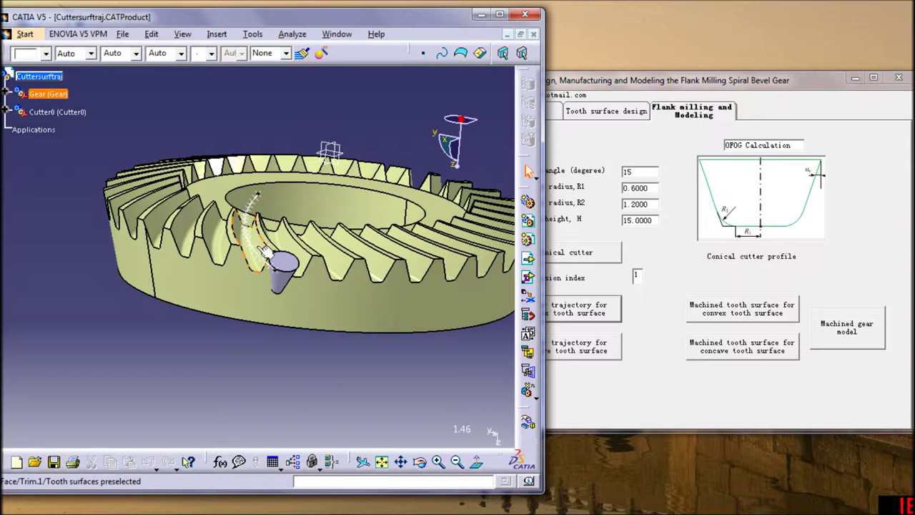
{"action": "mouse_move", "coordinate": [266, 299]}
{"action": "middle_mouse_down"}
{"action": "mouse_move", "coordinate": [187, 360]}
{"action": "mouse_move", "coordinate": [310, 378]}
{"action": "middle_mouse_up"}
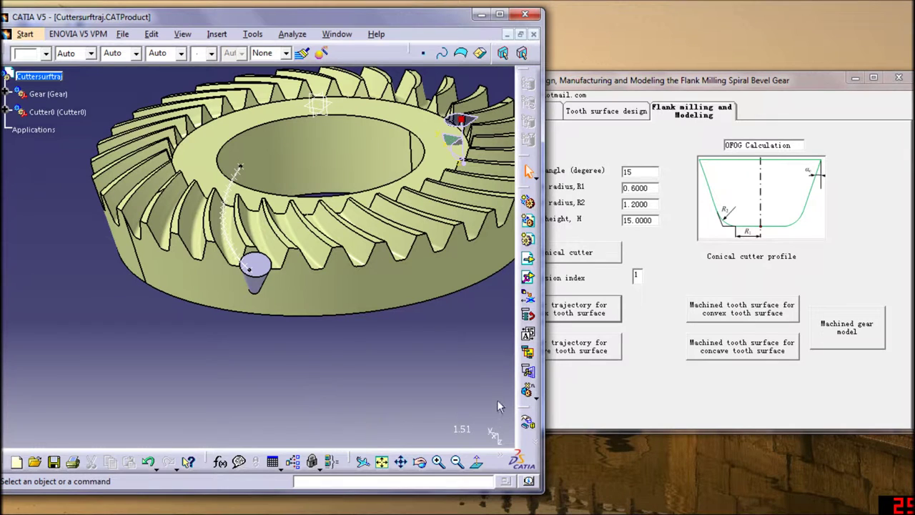
{"action": "left_click", "coordinate": [590, 316]}
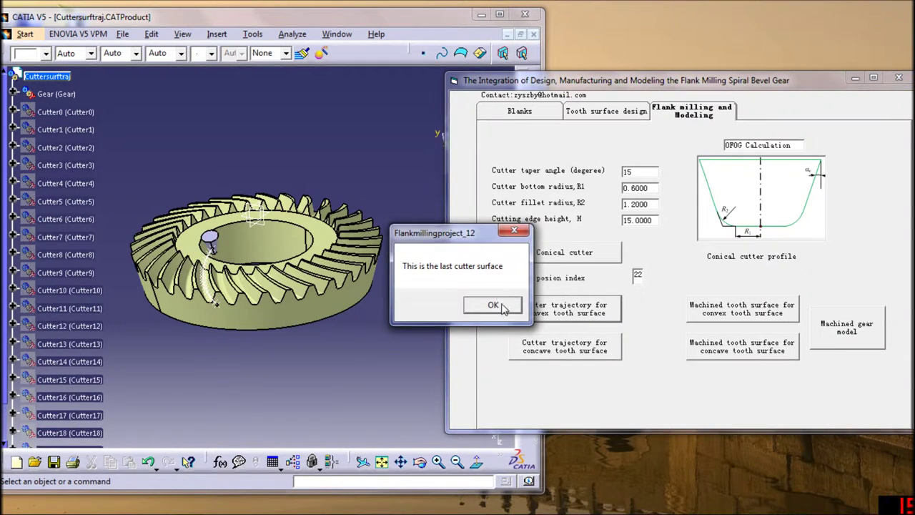
{"action": "left_click", "coordinate": [493, 305]}
Hide cutter instances Cutter2 through Cutter18 in the Cuttersurftraj tree.
{"action": "left_click", "coordinate": [111, 138]}
{"action": "scroll", "coordinate": [141, 322], "scroll_direction": "down", "scroll_amount": 2}
{"action": "scroll", "coordinate": [115, 350], "scroll_direction": "down", "scroll_amount": 2}
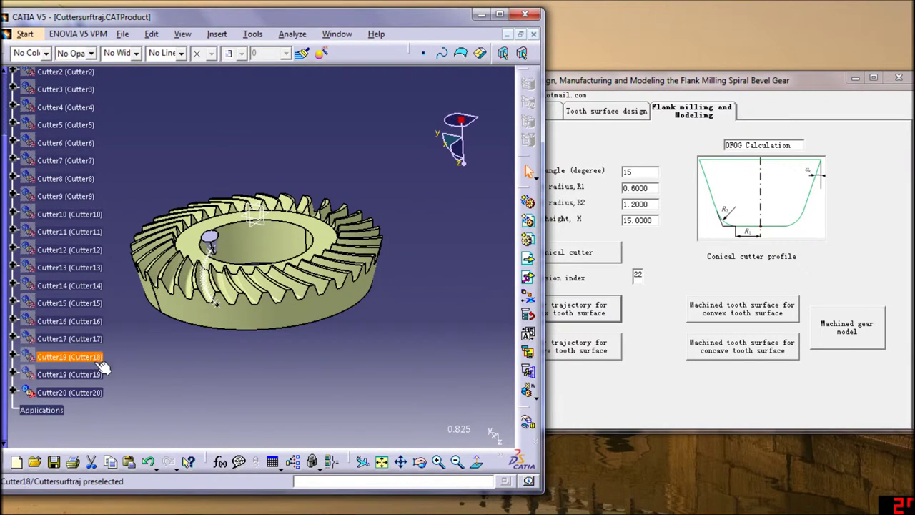
{"action": "left_click", "coordinate": [64, 71], "text": "shift"}
{"action": "right_click", "coordinate": [87, 100]}
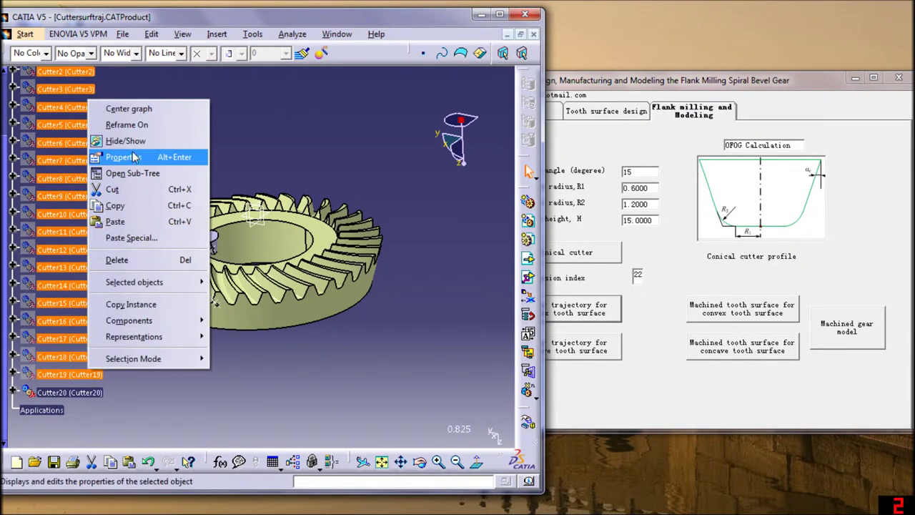
{"action": "left_click", "coordinate": [125, 140]}
Orbit the gear to inspect the continuous swept cutter band along the tooth.
{"action": "mouse_move", "coordinate": [315, 333]}
{"action": "middle_mouse_down"}
{"action": "mouse_move", "coordinate": [349, 338]}
{"action": "mouse_move", "coordinate": [199, 138]}
{"action": "middle_mouse_up"}
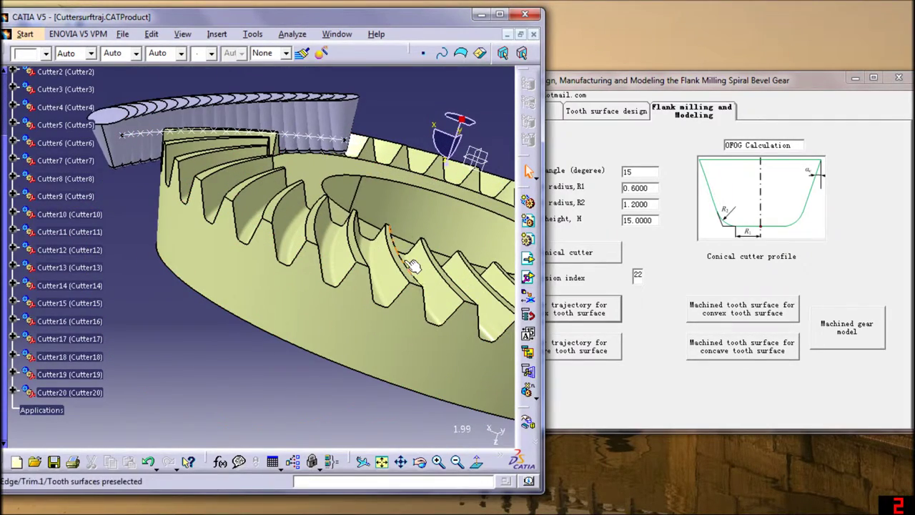
{"action": "middle_click_drag", "start_coordinate": [208, 313], "coordinate": [277, 329]}
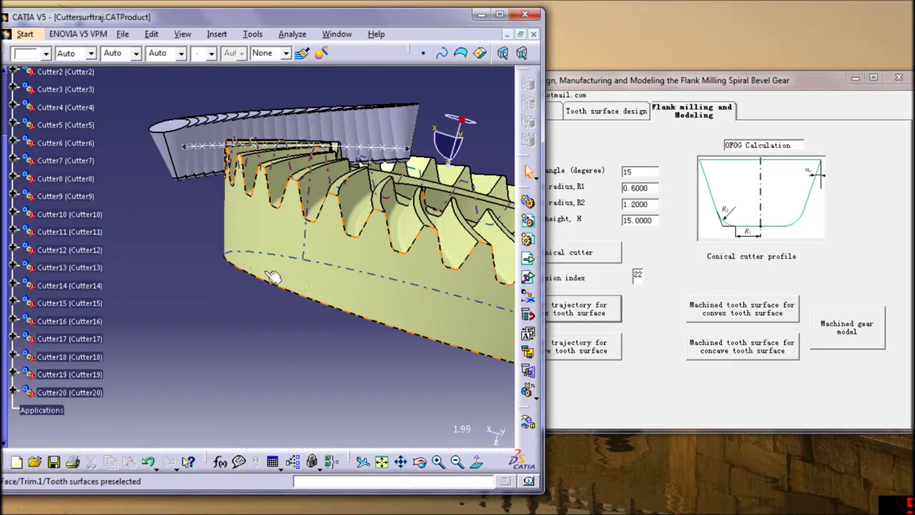
{"action": "middle_click_drag", "start_coordinate": [272, 278], "coordinate": [219, 328]}
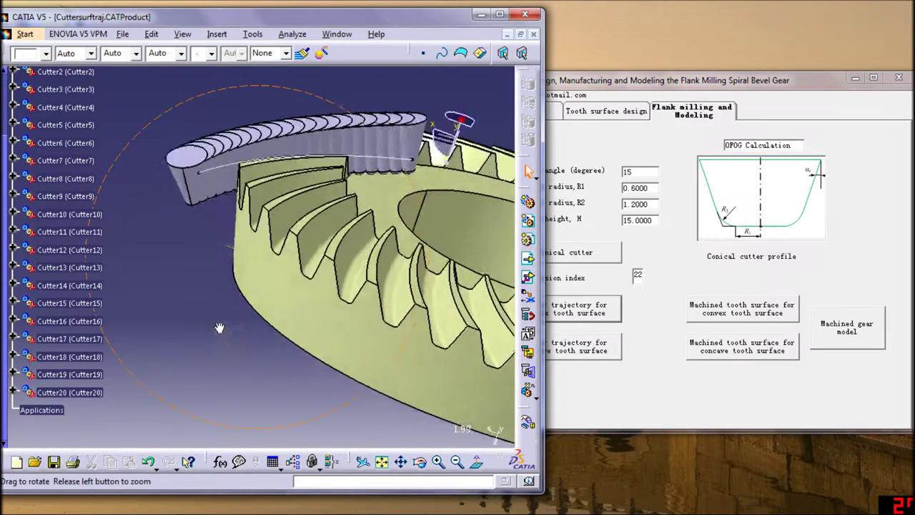
{"action": "mouse_move", "coordinate": [219, 328]}
{"action": "middle_mouse_down"}
{"action": "mouse_move", "coordinate": [181, 333]}
{"action": "mouse_move", "coordinate": [247, 304]}
{"action": "mouse_move", "coordinate": [266, 317]}
{"action": "mouse_move", "coordinate": [204, 316]}
{"action": "mouse_move", "coordinate": [241, 225]}
{"action": "middle_mouse_up"}
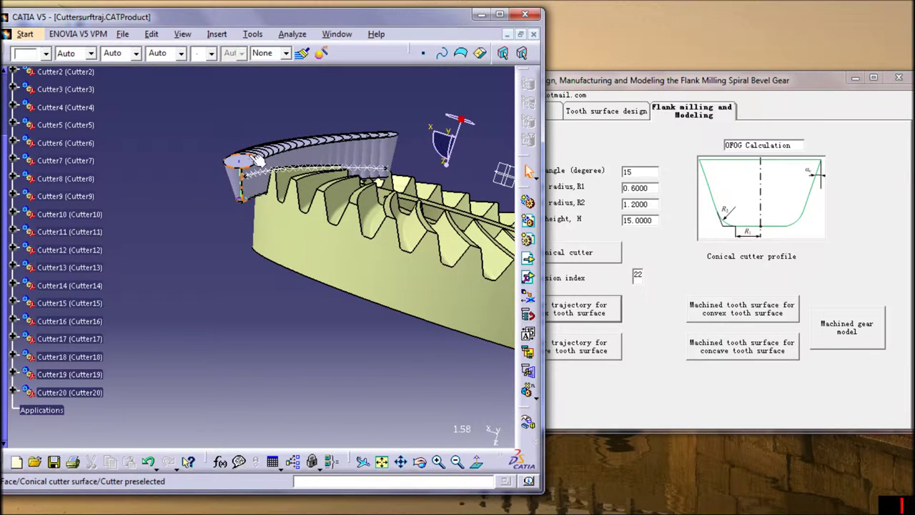
{"action": "left_click", "coordinate": [254, 34]}
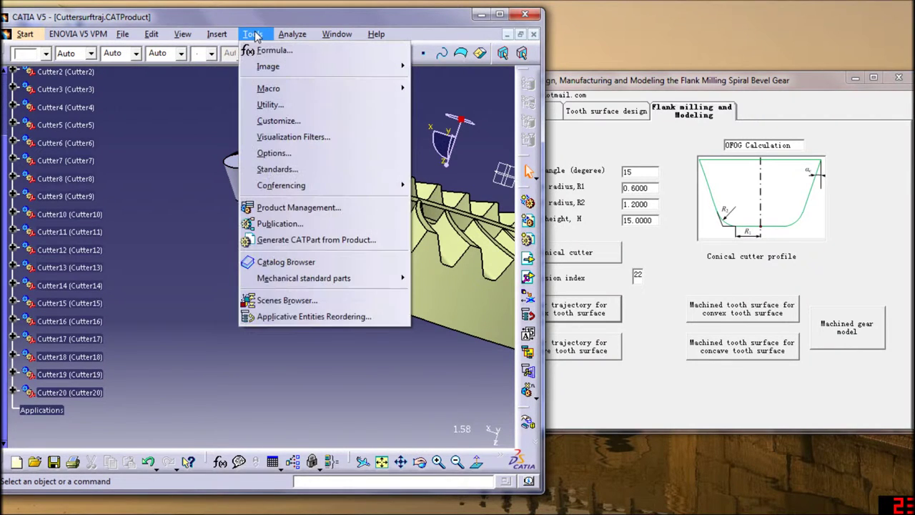
{"action": "mouse_move", "coordinate": [336, 34]}
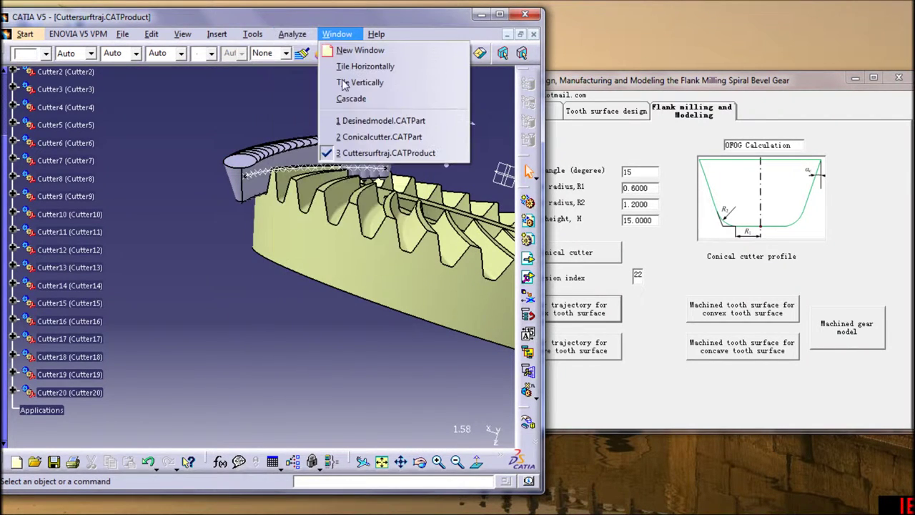
Switch to Desinedmodel and compute the machined convex tooth surface control points.
{"action": "left_click", "coordinate": [357, 120]}
{"action": "middle_click_drag", "start_coordinate": [286, 214], "coordinate": [328, 207]}
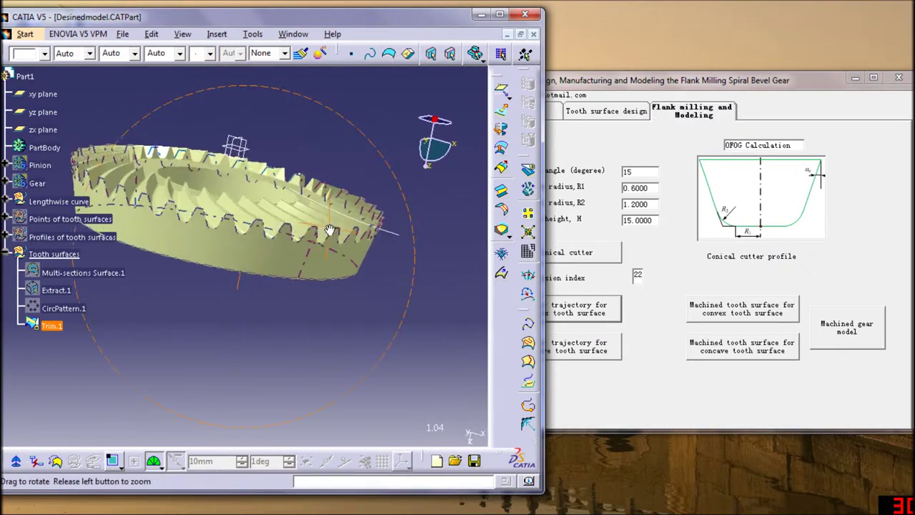
{"action": "left_click", "coordinate": [723, 306]}
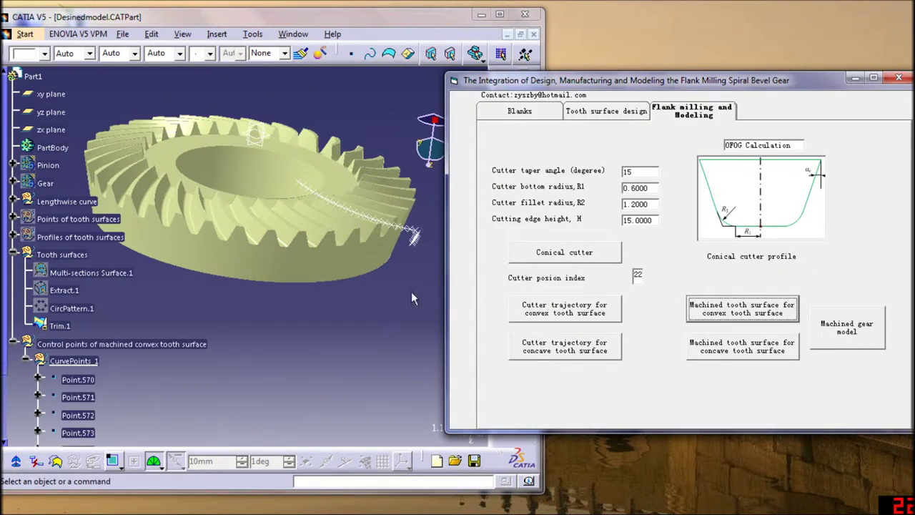
{"action": "mouse_move", "coordinate": [419, 230]}
{"action": "middle_mouse_down"}
{"action": "mouse_move", "coordinate": [389, 304]}
{"action": "mouse_move", "coordinate": [214, 248]}
{"action": "mouse_move", "coordinate": [308, 304]}
{"action": "middle_mouse_up"}
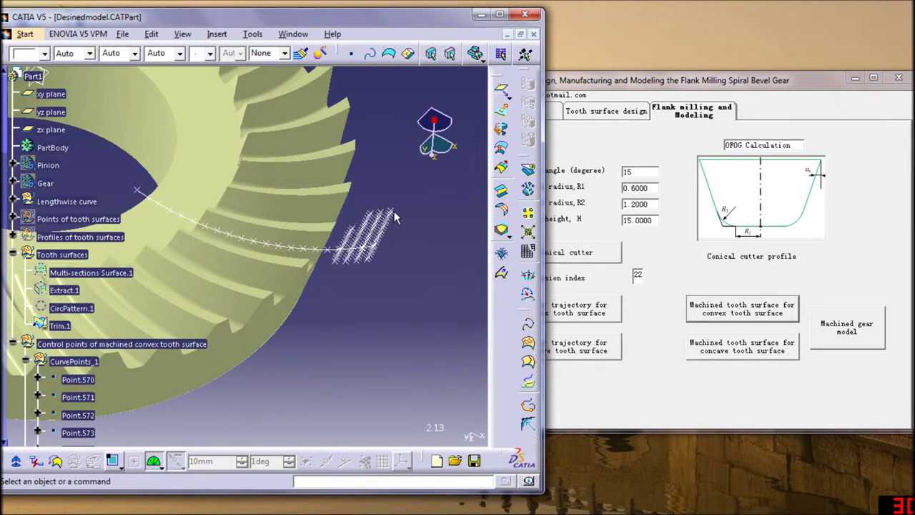
{"action": "middle_click_drag", "start_coordinate": [395, 218], "coordinate": [370, 241]}
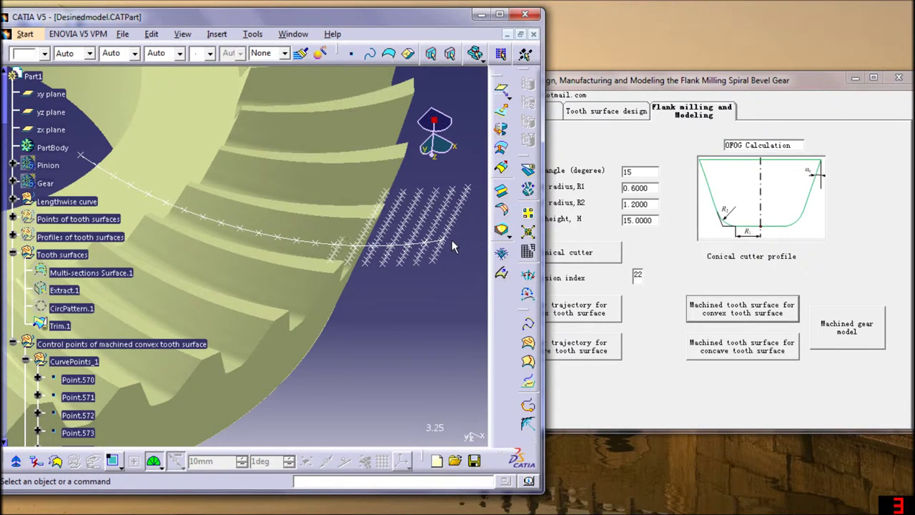
{"action": "middle_click_drag", "start_coordinate": [431, 275], "coordinate": [399, 285]}
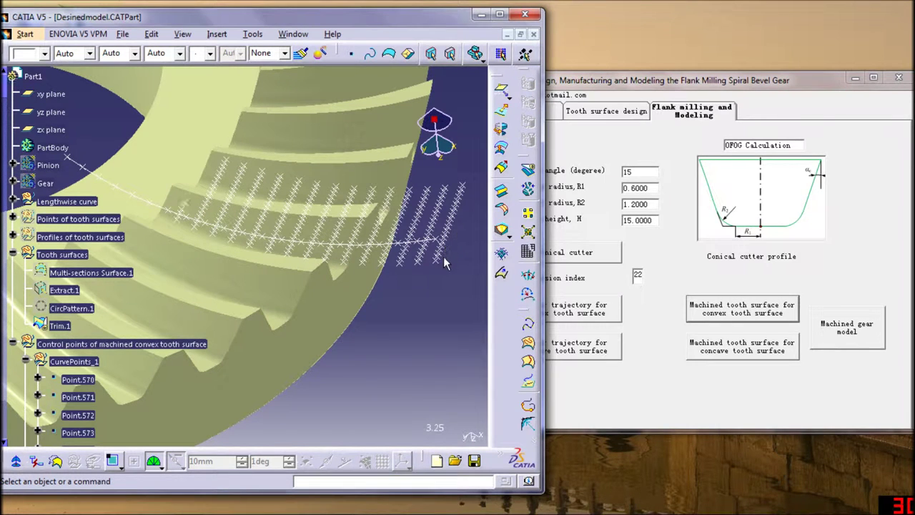
Orbit and zoom around the convex control-point grid along the tooth.
{"action": "mouse_move", "coordinate": [407, 295]}
{"action": "middle_mouse_down"}
{"action": "mouse_move", "coordinate": [289, 345]}
{"action": "mouse_move", "coordinate": [250, 343]}
{"action": "middle_mouse_up"}
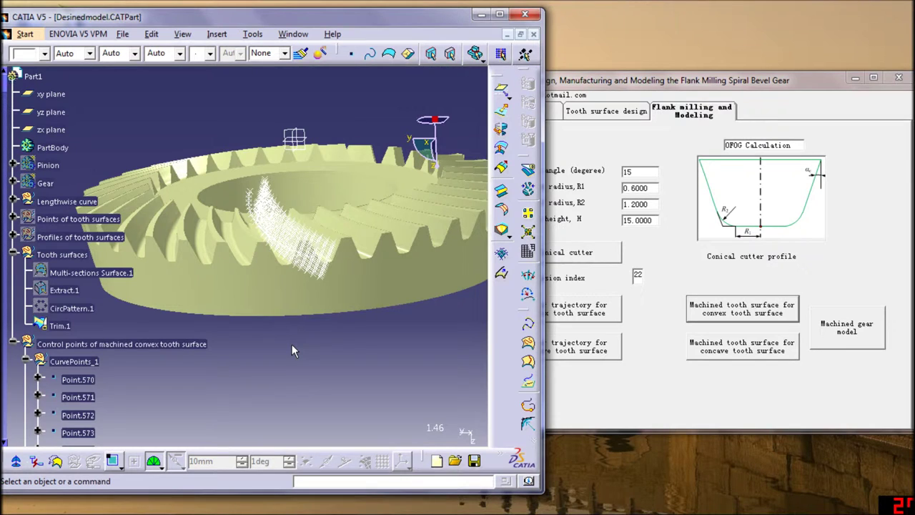
{"action": "middle_click_drag", "start_coordinate": [266, 344], "coordinate": [323, 333]}
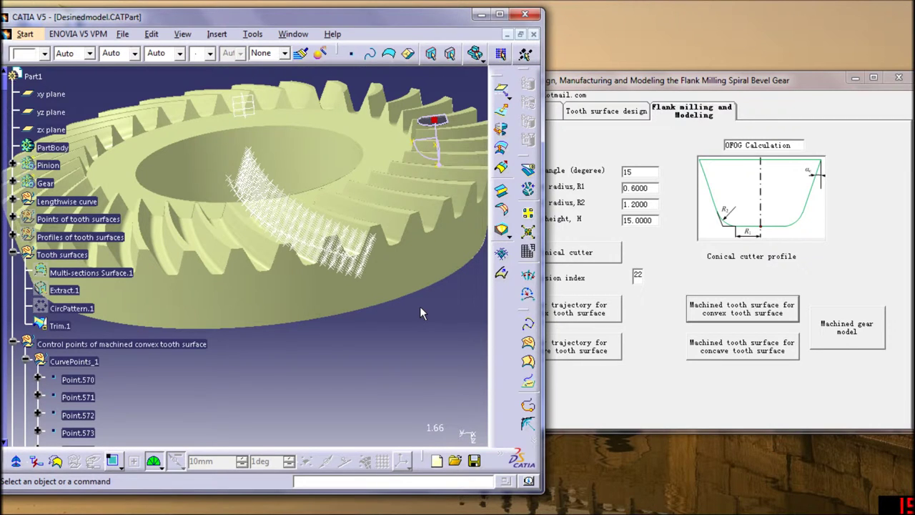
{"action": "middle_click_drag", "start_coordinate": [351, 348], "coordinate": [351, 333]}
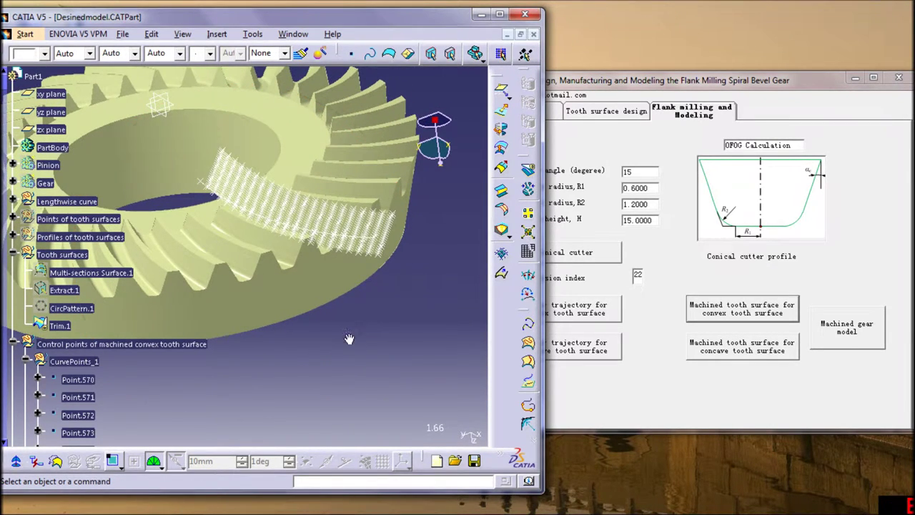
{"action": "mouse_move", "coordinate": [352, 336]}
{"action": "middle_mouse_down"}
{"action": "mouse_move", "coordinate": [387, 306]}
{"action": "mouse_move", "coordinate": [292, 346]}
{"action": "mouse_move", "coordinate": [299, 339]}
{"action": "middle_mouse_up"}
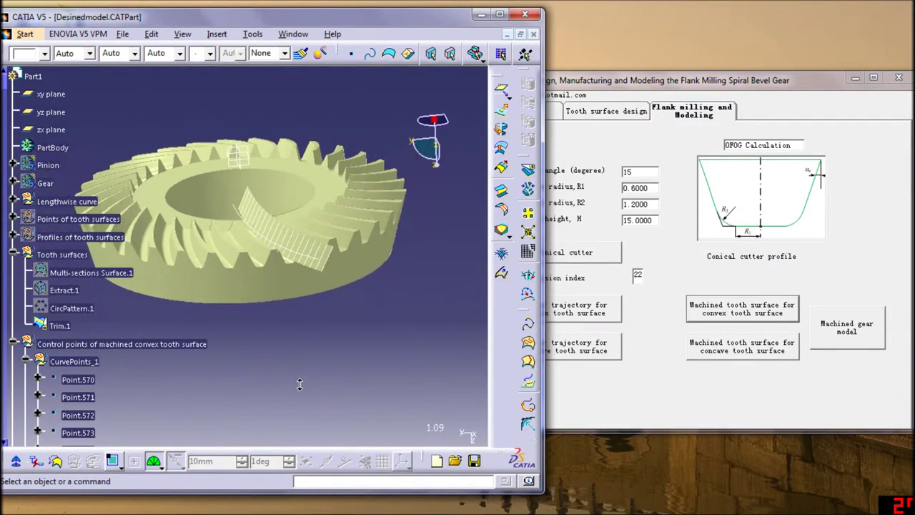
{"action": "middle_click_drag", "start_coordinate": [298, 339], "coordinate": [298, 335]}
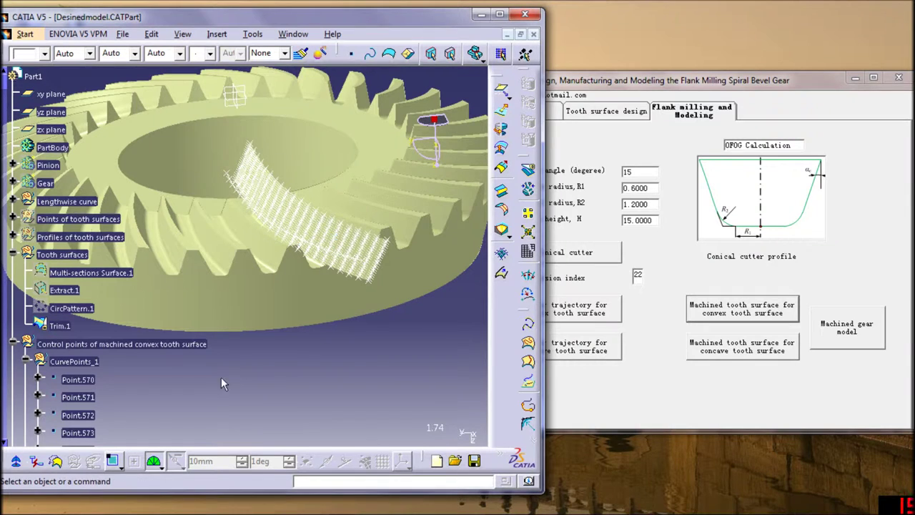
{"action": "left_click", "coordinate": [111, 343]}
Hide the convex control points and Control_PplyLines, revealing the lofted convex tooth surface.
{"action": "right_click", "coordinate": [110, 344]}
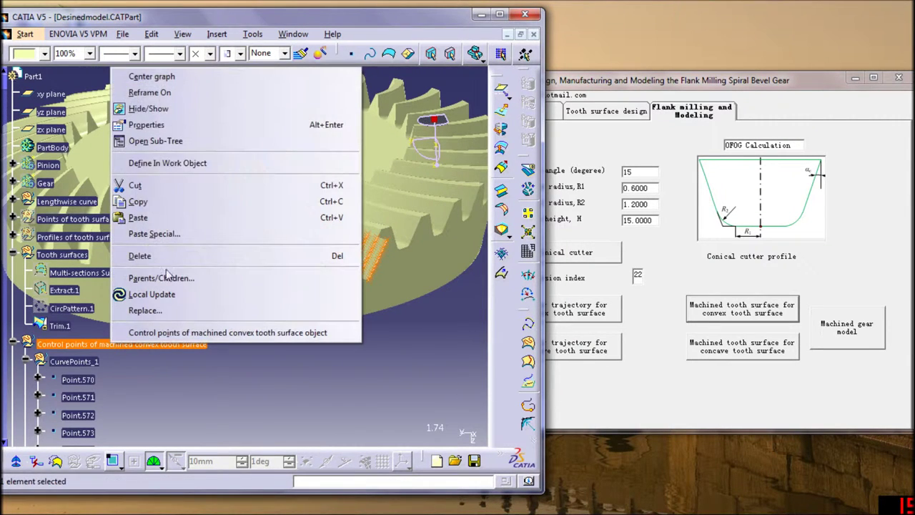
{"action": "left_click", "coordinate": [164, 108]}
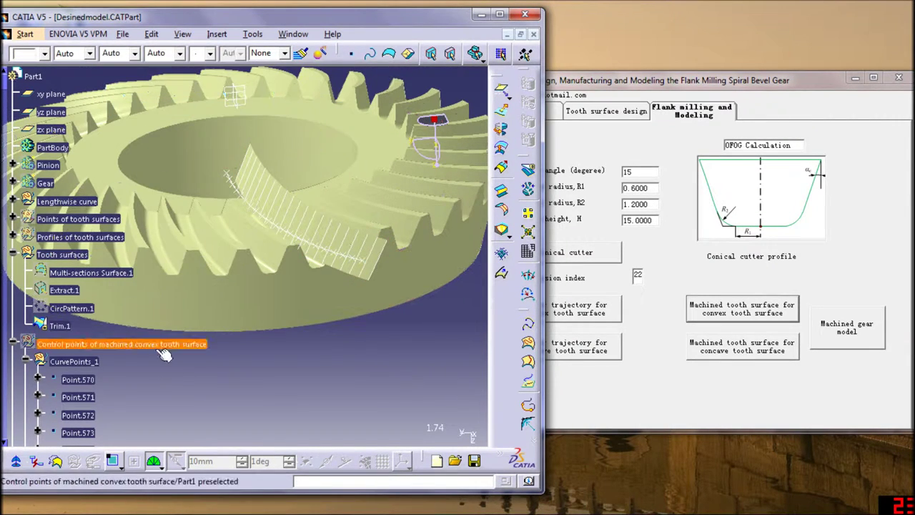
{"action": "left_click", "coordinate": [14, 344]}
{"action": "right_click", "coordinate": [48, 362]}
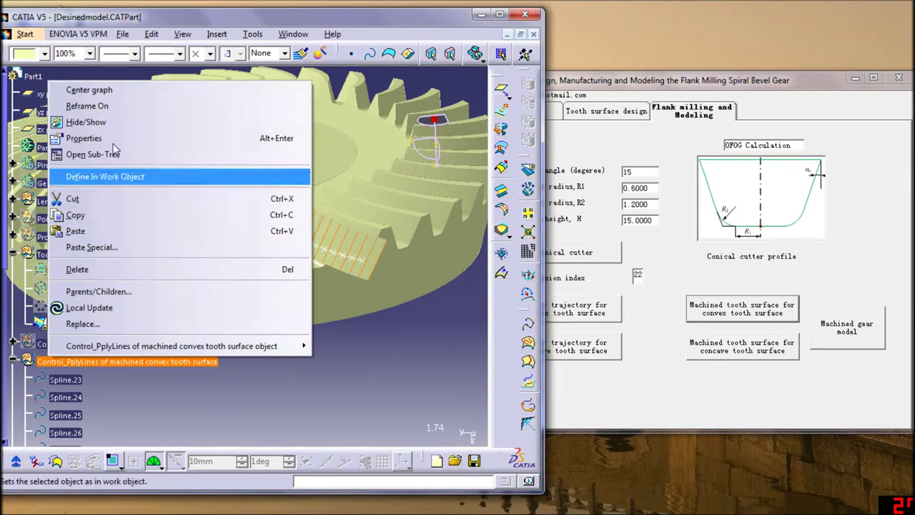
{"action": "left_click", "coordinate": [103, 123]}
{"action": "middle_click_drag", "start_coordinate": [259, 382], "coordinate": [257, 357]}
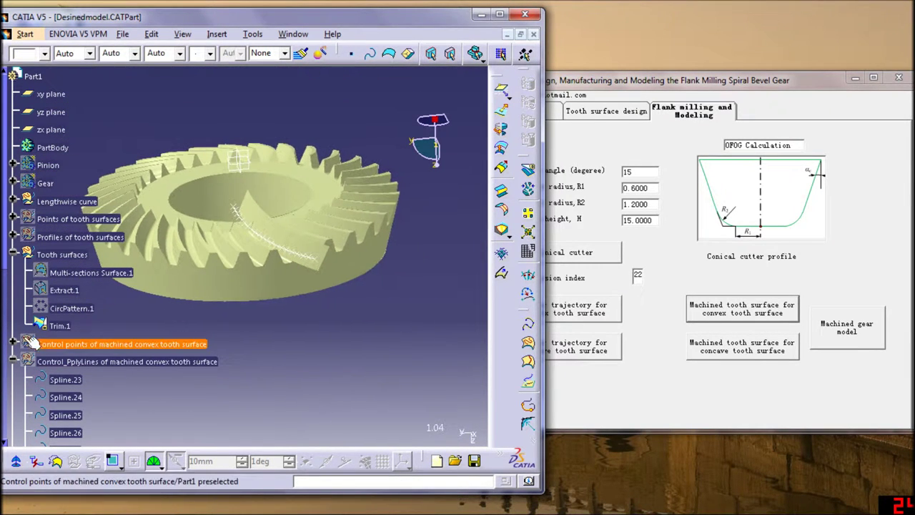
{"action": "left_click", "coordinate": [14, 363]}
{"action": "mouse_move", "coordinate": [328, 329]}
{"action": "middle_mouse_down"}
{"action": "mouse_move", "coordinate": [372, 336]}
{"action": "mouse_move", "coordinate": [342, 342]}
{"action": "middle_mouse_up"}
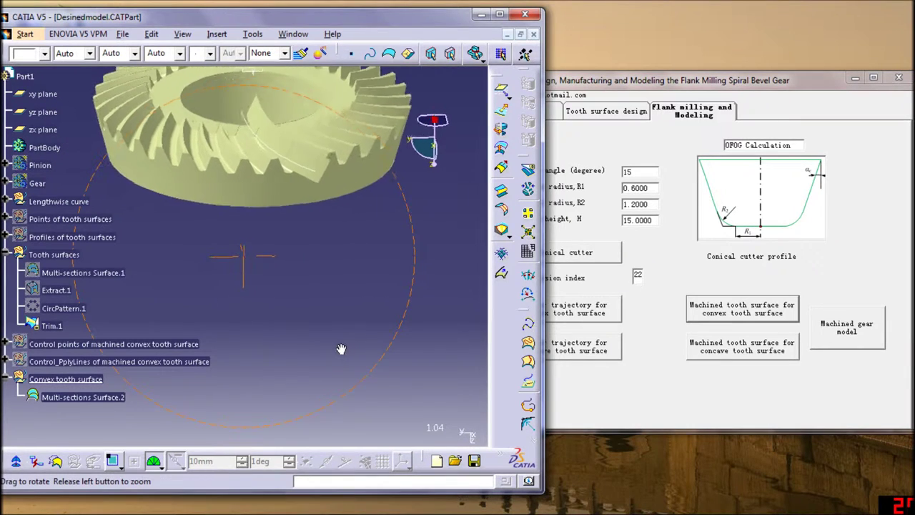
Edit the cutter position index and start the concave tooth cutter trajectory.
{"action": "left_click", "coordinate": [604, 351]}
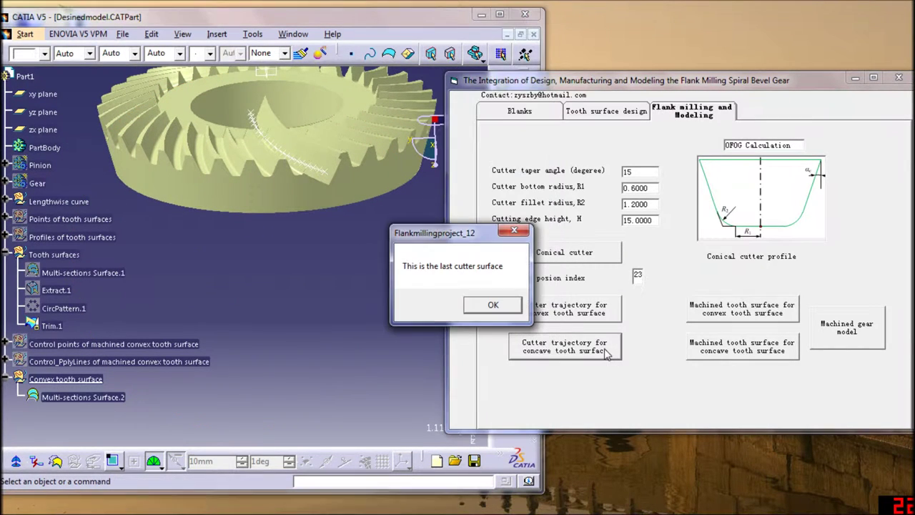
{"action": "left_click", "coordinate": [493, 305]}
{"action": "left_click", "coordinate": [635, 273]}
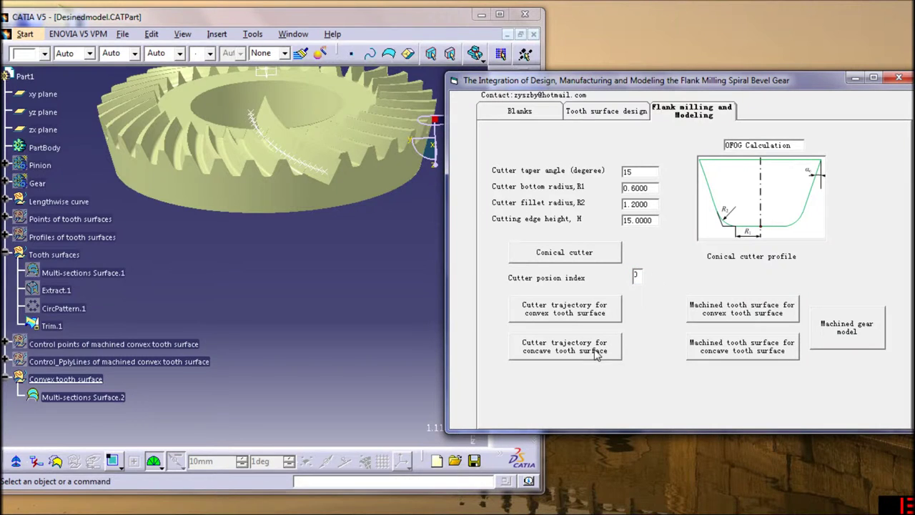
{"action": "left_click", "coordinate": [597, 351]}
{"action": "middle_click_drag", "start_coordinate": [259, 386], "coordinate": [184, 185]}
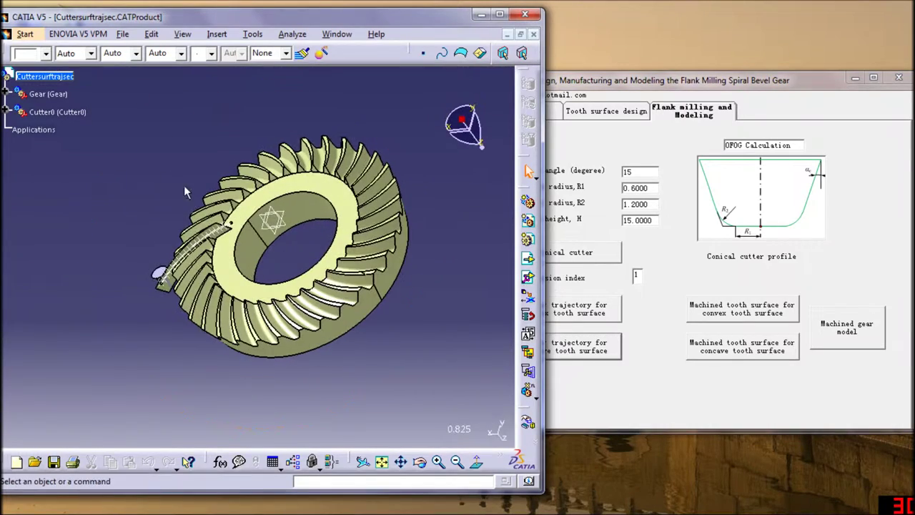
{"action": "middle_click_drag", "start_coordinate": [183, 185], "coordinate": [388, 255]}
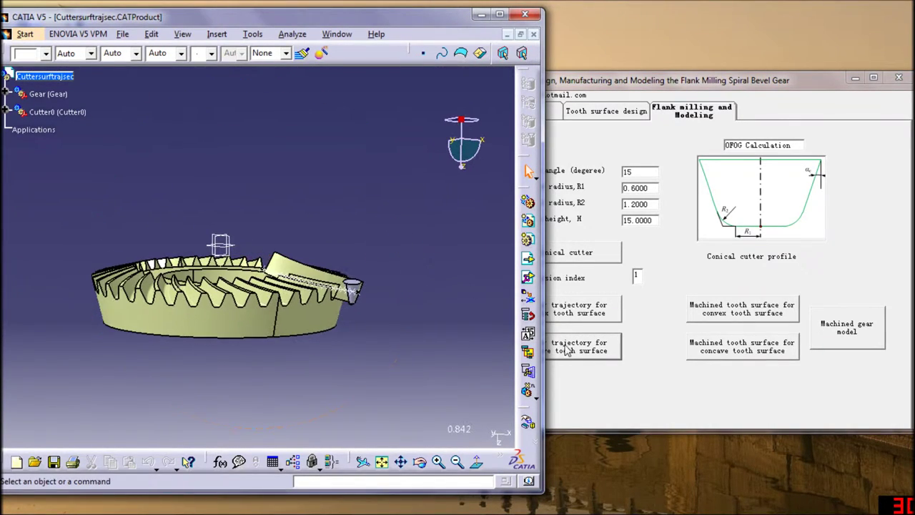
Keep adding concave cutter positions until the last cutter surface, Cutter20, is placed.
{"action": "left_click", "coordinate": [601, 349]}
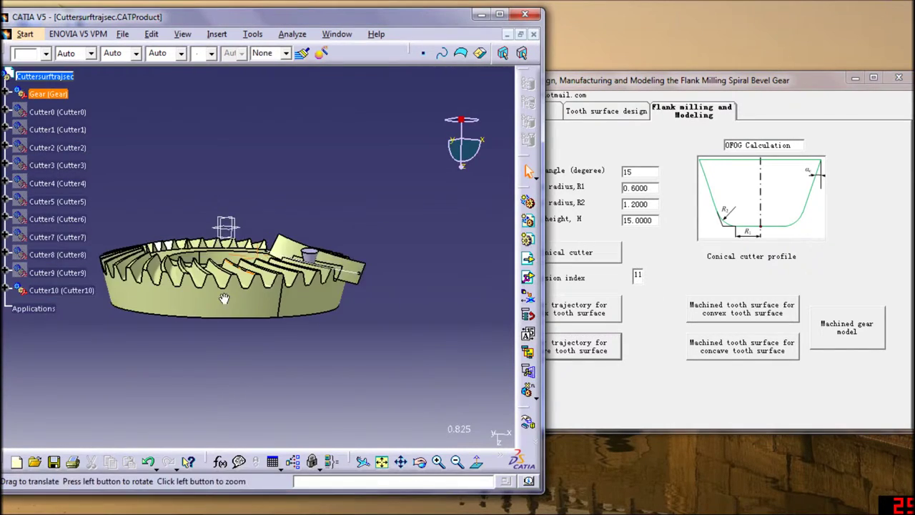
{"action": "middle_click_drag", "start_coordinate": [243, 235], "coordinate": [243, 307]}
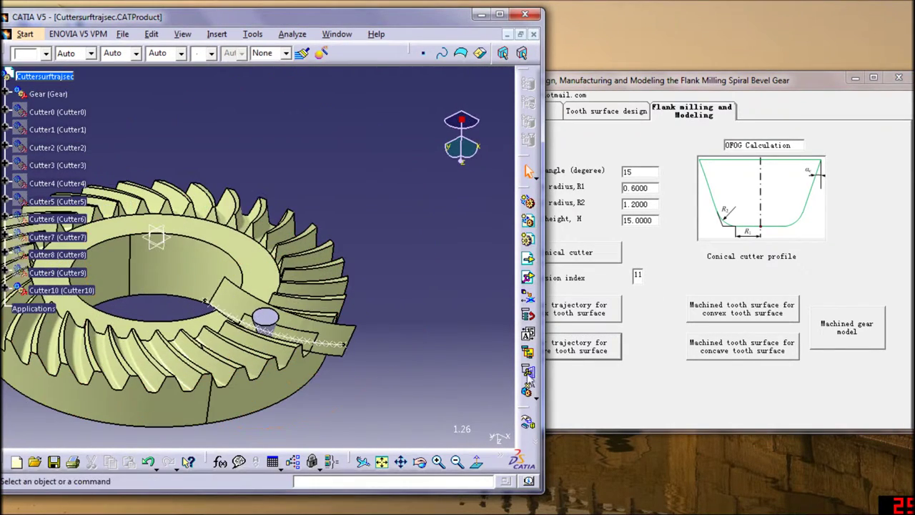
{"action": "left_click", "coordinate": [585, 350]}
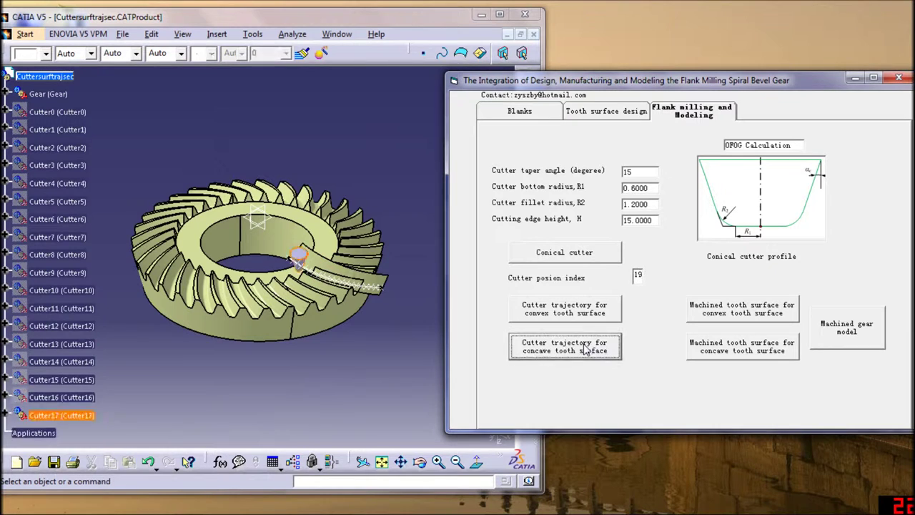
{"action": "left_click", "coordinate": [493, 305]}
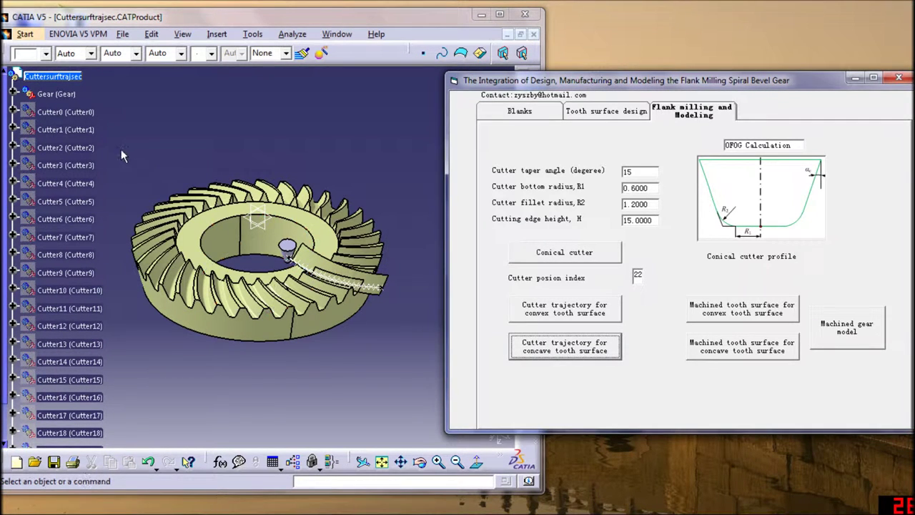
Hide intermediate cutters Cutter4 through Cutter19 in Cuttersurftrajsec.
{"action": "left_click", "coordinate": [68, 128]}
{"action": "scroll", "coordinate": [104, 309], "scroll_direction": "down", "scroll_amount": 2}
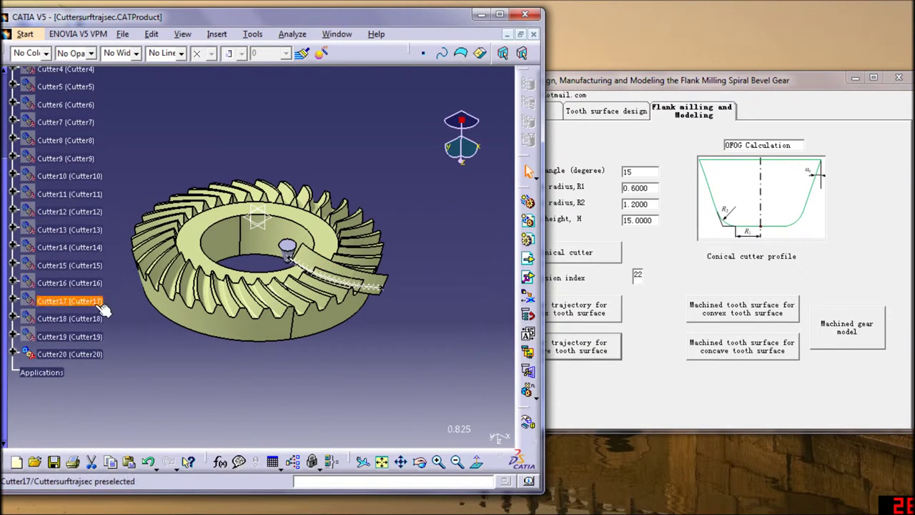
{"action": "left_click", "coordinate": [84, 336], "text": "shift"}
{"action": "right_click", "coordinate": [86, 338]}
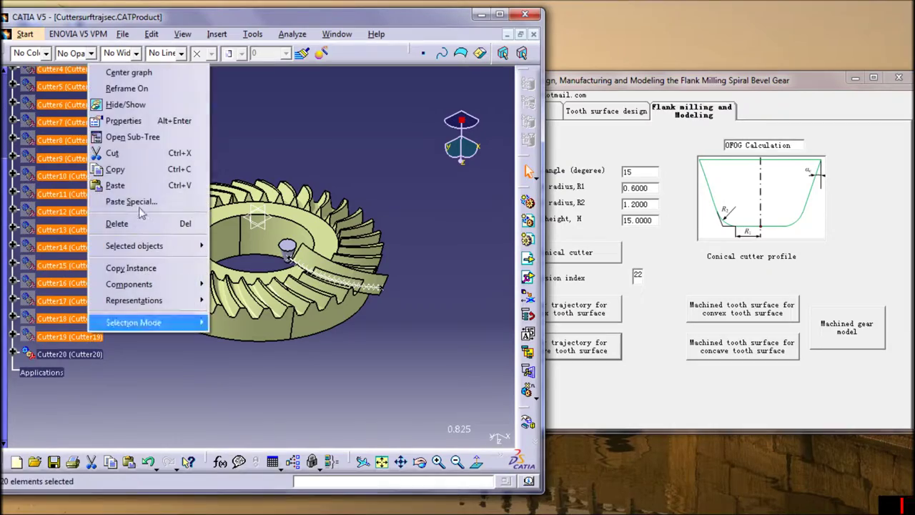
{"action": "left_click", "coordinate": [126, 104]}
{"action": "mouse_move", "coordinate": [301, 293]}
{"action": "middle_mouse_down"}
{"action": "mouse_move", "coordinate": [283, 308]}
{"action": "mouse_move", "coordinate": [404, 278]}
{"action": "mouse_move", "coordinate": [216, 227]}
{"action": "mouse_move", "coordinate": [305, 269]}
{"action": "mouse_move", "coordinate": [263, 325]}
{"action": "mouse_move", "coordinate": [286, 307]}
{"action": "middle_mouse_up"}
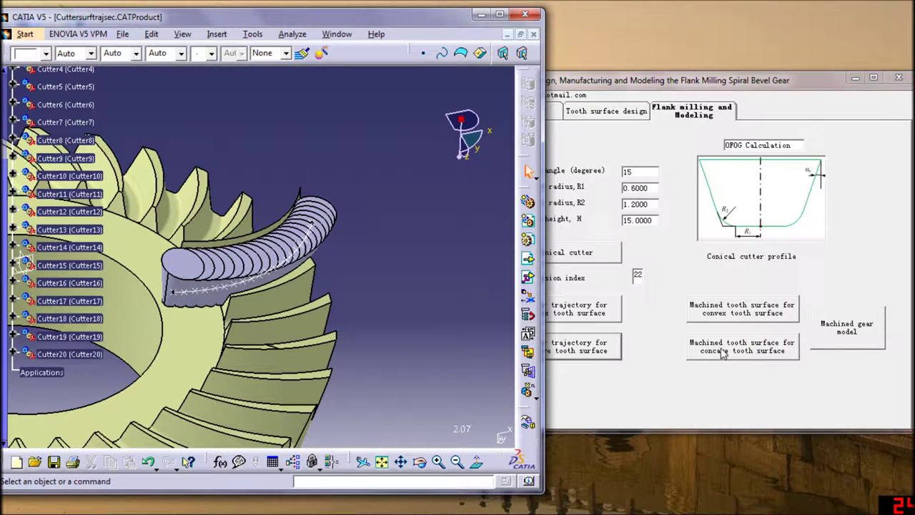
Switch to the design gear model and generate the machined concave tooth surface points.
{"action": "left_click", "coordinate": [337, 34]}
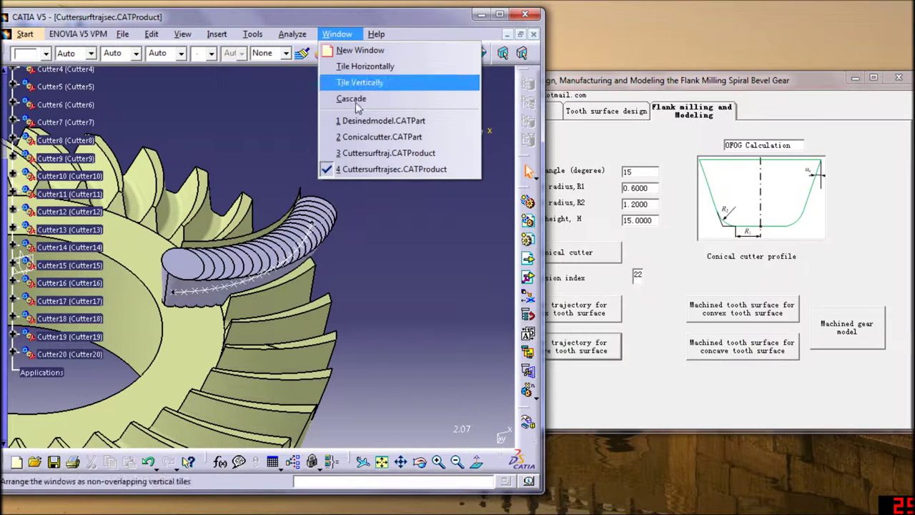
{"action": "left_click", "coordinate": [378, 121]}
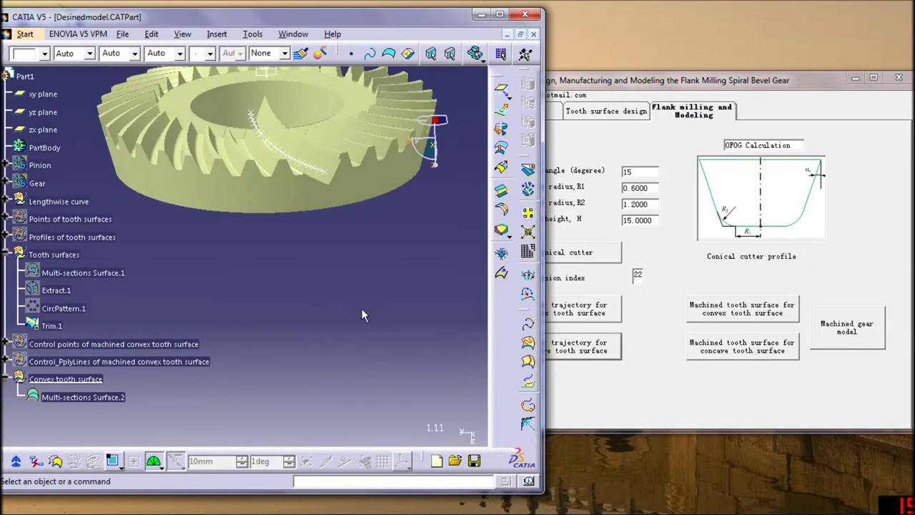
{"action": "mouse_move", "coordinate": [361, 308]}
{"action": "middle_mouse_down"}
{"action": "mouse_move", "coordinate": [293, 340]}
{"action": "mouse_move", "coordinate": [665, 314]}
{"action": "middle_mouse_up"}
{"action": "left_click", "coordinate": [714, 351]}
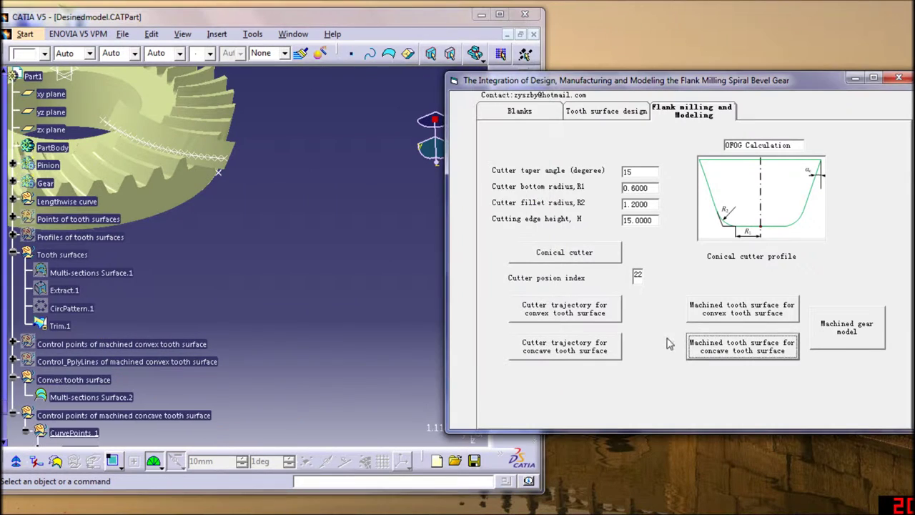
Orbit and zoom the design gear to inspect the new concave tooth surface points.
{"action": "left_click", "coordinate": [302, 327]}
{"action": "middle_click_drag", "start_coordinate": [303, 326], "coordinate": [299, 252]}
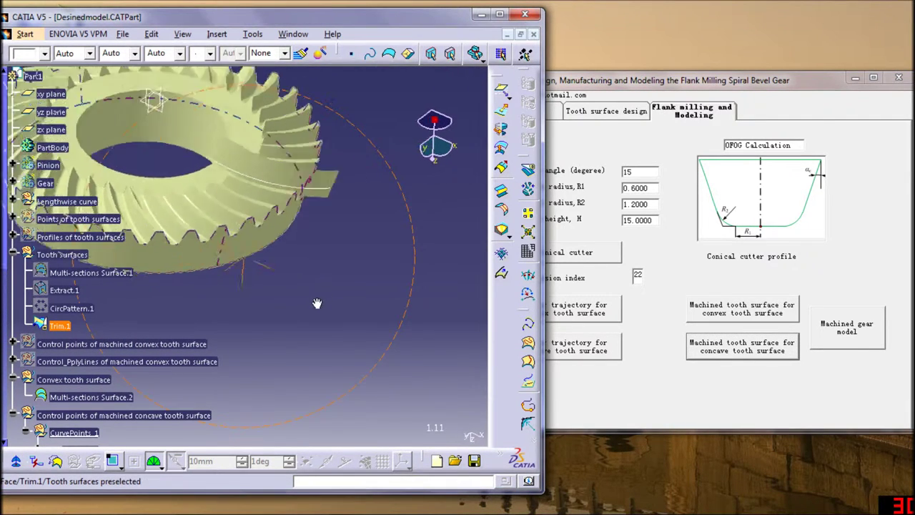
{"action": "mouse_move", "coordinate": [299, 252]}
{"action": "middle_mouse_down"}
{"action": "mouse_move", "coordinate": [156, 236]}
{"action": "mouse_move", "coordinate": [455, 195]}
{"action": "middle_mouse_up"}
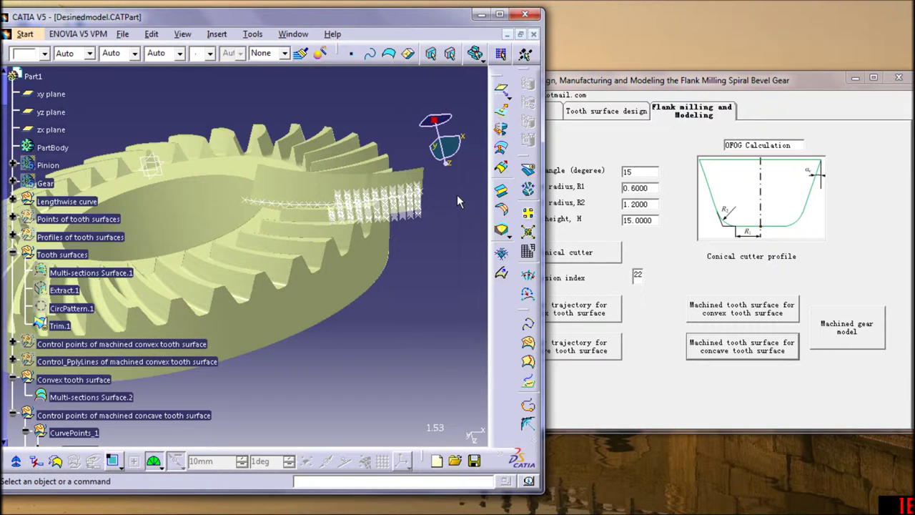
{"action": "mouse_move", "coordinate": [412, 275]}
{"action": "middle_mouse_down"}
{"action": "mouse_move", "coordinate": [273, 282]}
{"action": "mouse_move", "coordinate": [225, 268]}
{"action": "mouse_move", "coordinate": [235, 270]}
{"action": "middle_mouse_up"}
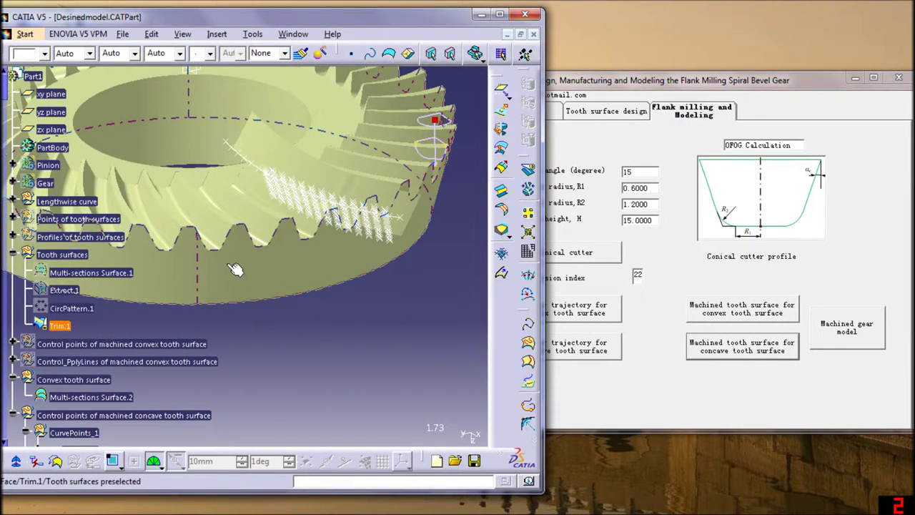
{"action": "mouse_move", "coordinate": [254, 297]}
{"action": "middle_mouse_down"}
{"action": "mouse_move", "coordinate": [278, 240]}
{"action": "mouse_move", "coordinate": [293, 248]}
{"action": "middle_mouse_up"}
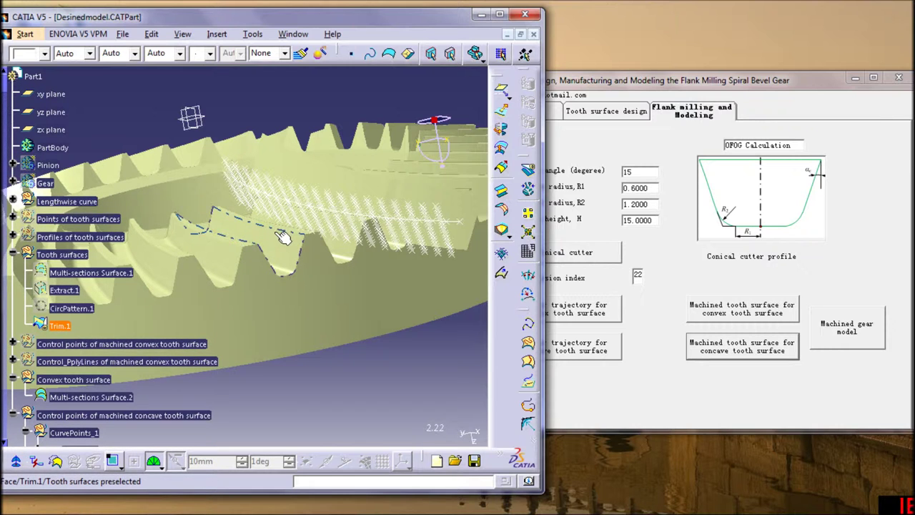
{"action": "mouse_move", "coordinate": [230, 255]}
{"action": "middle_mouse_down"}
{"action": "mouse_move", "coordinate": [254, 291]}
{"action": "mouse_move", "coordinate": [277, 278]}
{"action": "middle_mouse_up"}
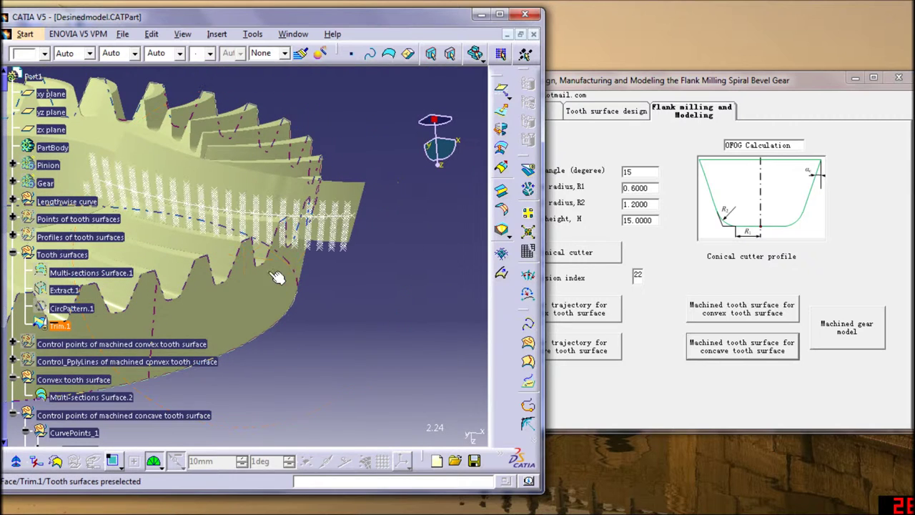
{"action": "middle_click_drag", "start_coordinate": [266, 283], "coordinate": [318, 299]}
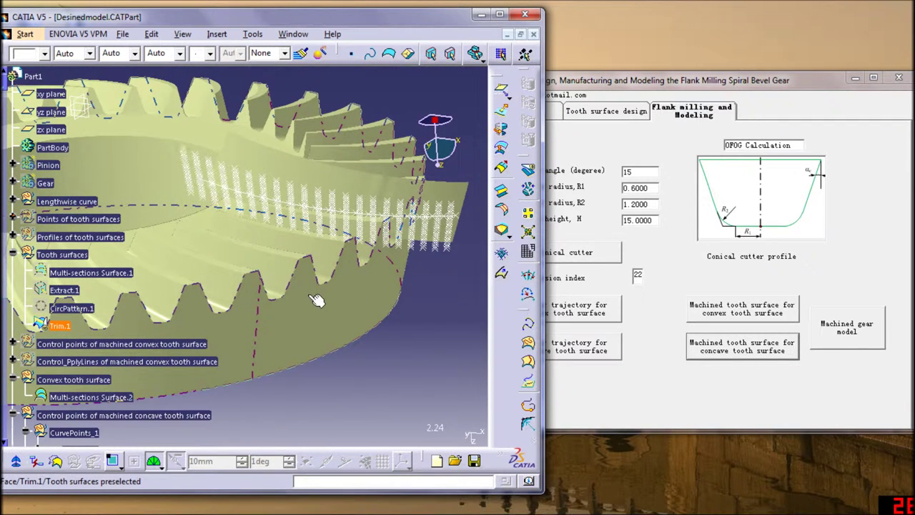
{"action": "mouse_move", "coordinate": [312, 290]}
{"action": "middle_mouse_down"}
{"action": "mouse_move", "coordinate": [339, 263]}
{"action": "mouse_move", "coordinate": [217, 131]}
{"action": "mouse_move", "coordinate": [319, 326]}
{"action": "mouse_move", "coordinate": [236, 300]}
{"action": "middle_mouse_up"}
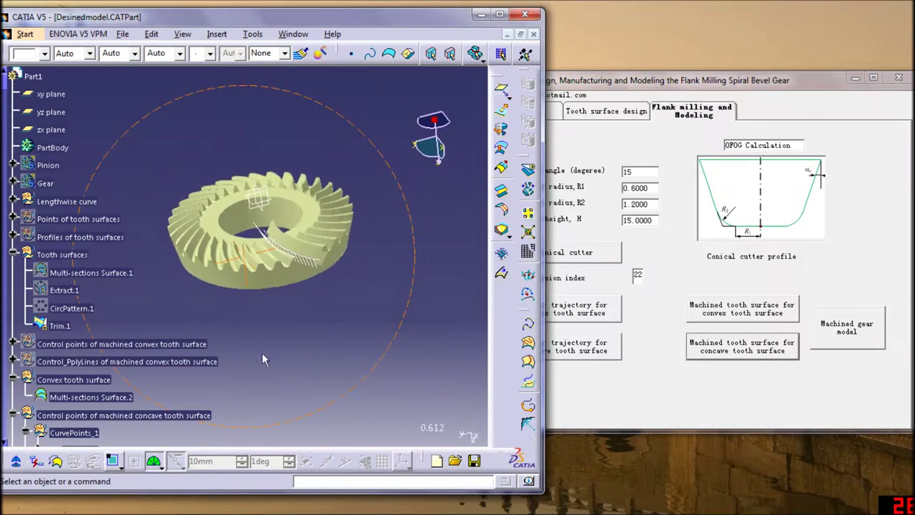
Hide the machined concave tooth surface control points in the specification tree.
{"action": "scroll", "coordinate": [107, 334], "scroll_direction": "down", "scroll_amount": 2}
{"action": "right_click", "coordinate": [93, 304]}
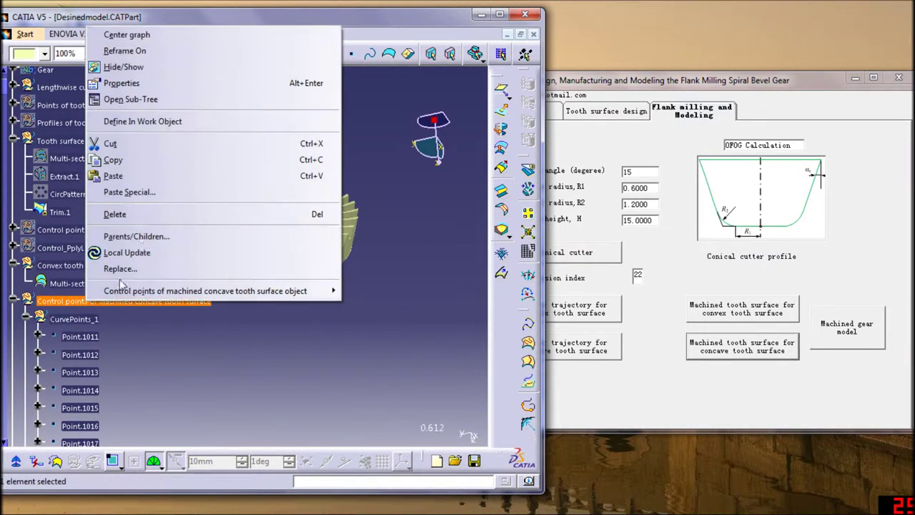
{"action": "left_click", "coordinate": [121, 68]}
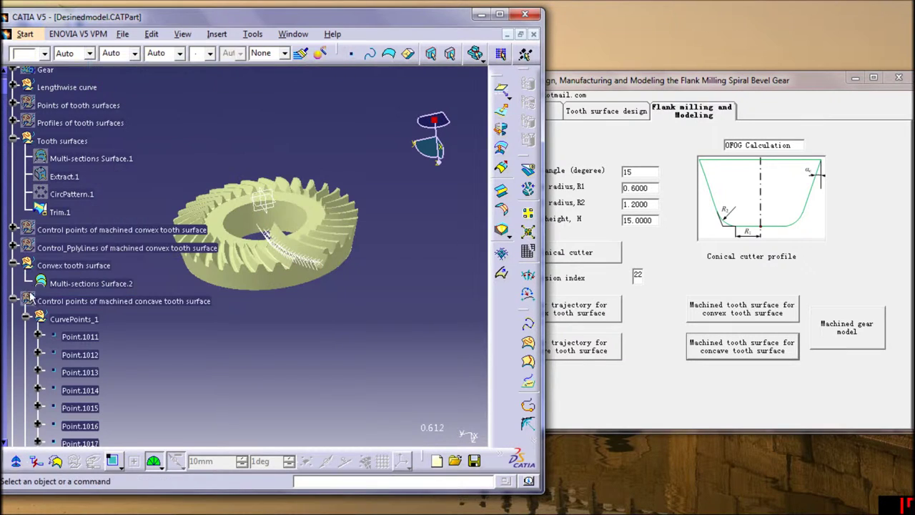
{"action": "scroll", "coordinate": [72, 236], "scroll_direction": "down", "scroll_amount": 3}
{"action": "scroll", "coordinate": [43, 236], "scroll_direction": "down", "scroll_amount": 2}
{"action": "scroll", "coordinate": [14, 236], "scroll_direction": "up", "scroll_amount": 3}
{"action": "left_click", "coordinate": [13, 226]}
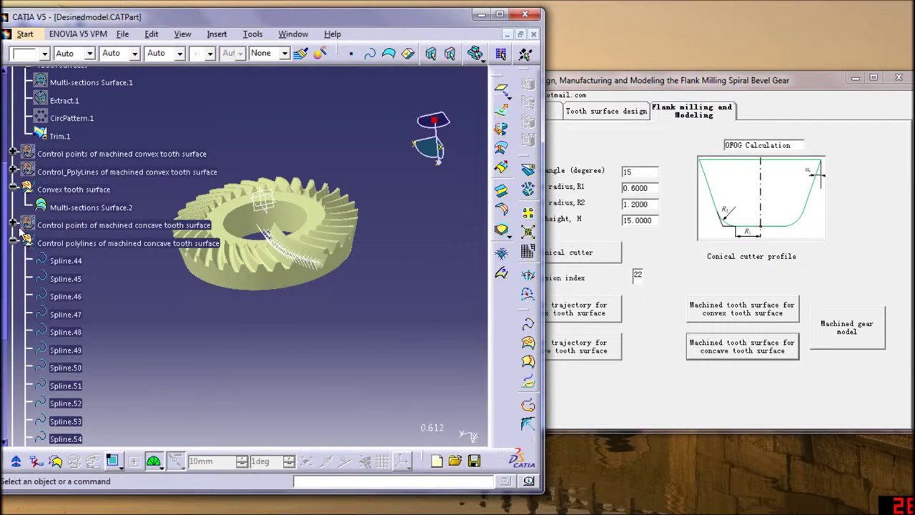
{"action": "right_click", "coordinate": [71, 244]}
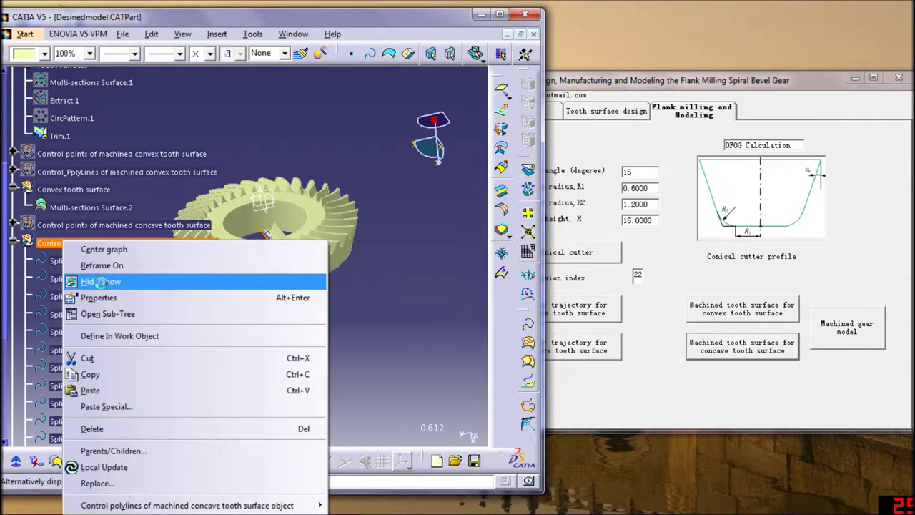
View the Cuttersurftrajsec and Cuttersurftraj cutter products, orbiting each around the gear.
{"action": "left_click", "coordinate": [293, 33]}
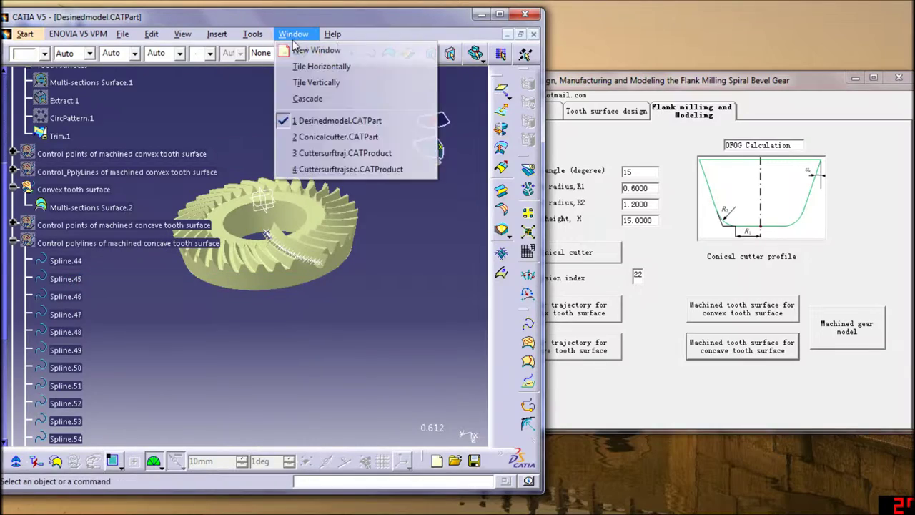
{"action": "left_click", "coordinate": [326, 166]}
{"action": "mouse_move", "coordinate": [288, 297]}
{"action": "middle_mouse_down"}
{"action": "mouse_move", "coordinate": [240, 225]}
{"action": "mouse_move", "coordinate": [313, 299]}
{"action": "mouse_move", "coordinate": [270, 285]}
{"action": "mouse_move", "coordinate": [365, 179]}
{"action": "middle_mouse_up"}
{"action": "left_click", "coordinate": [344, 36]}
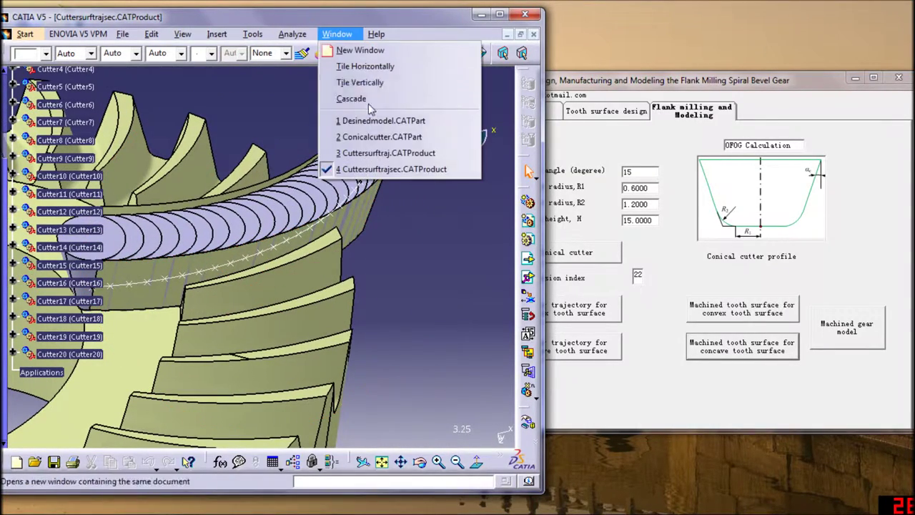
{"action": "left_click", "coordinate": [386, 148]}
{"action": "middle_click_drag", "start_coordinate": [386, 150], "coordinate": [449, 321]}
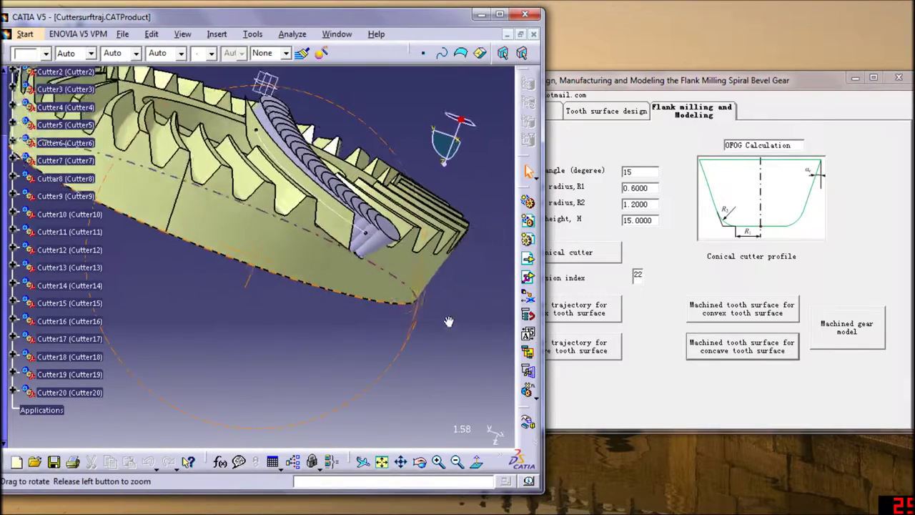
{"action": "mouse_move", "coordinate": [449, 321]}
{"action": "middle_mouse_down"}
{"action": "mouse_move", "coordinate": [333, 338]}
{"action": "mouse_move", "coordinate": [374, 307]}
{"action": "mouse_move", "coordinate": [350, 227]}
{"action": "middle_mouse_up"}
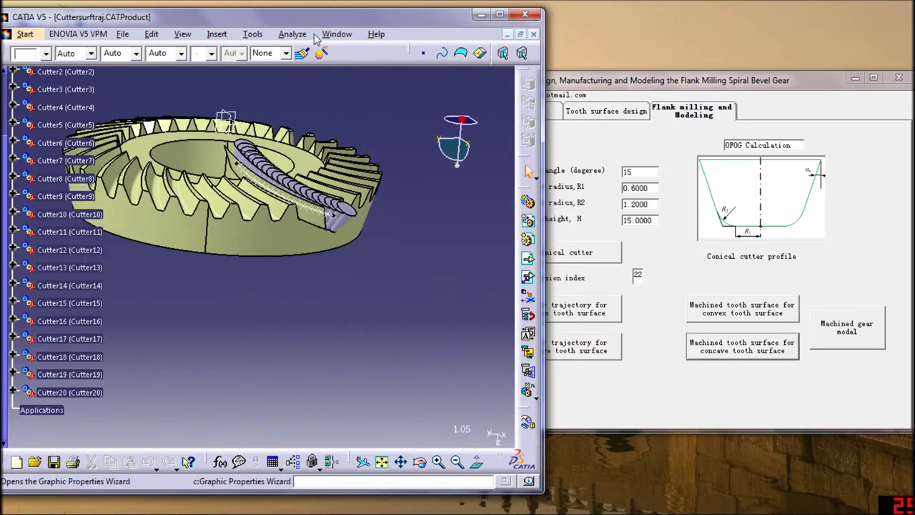
Return to the Desinedmodel design part and start generating the machined gear model.
{"action": "left_click", "coordinate": [331, 34]}
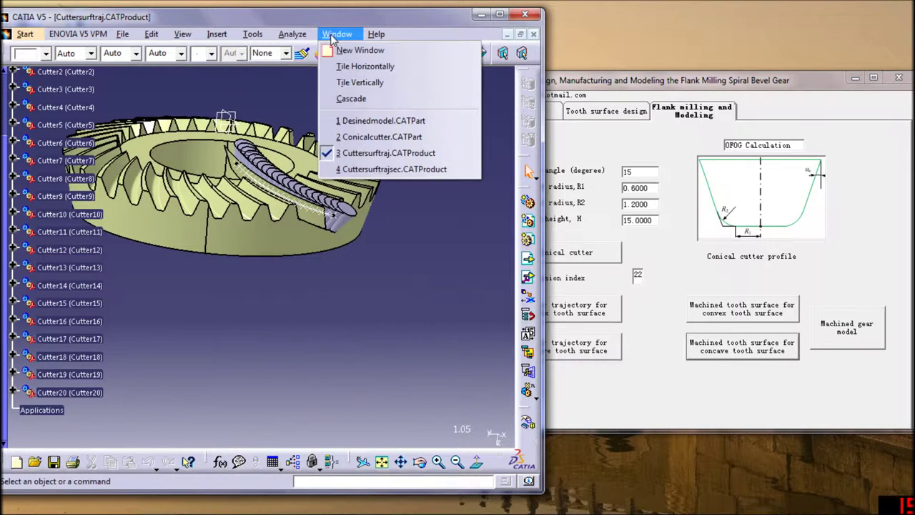
{"action": "left_click", "coordinate": [343, 119]}
{"action": "middle_click_drag", "start_coordinate": [343, 114], "coordinate": [252, 320]}
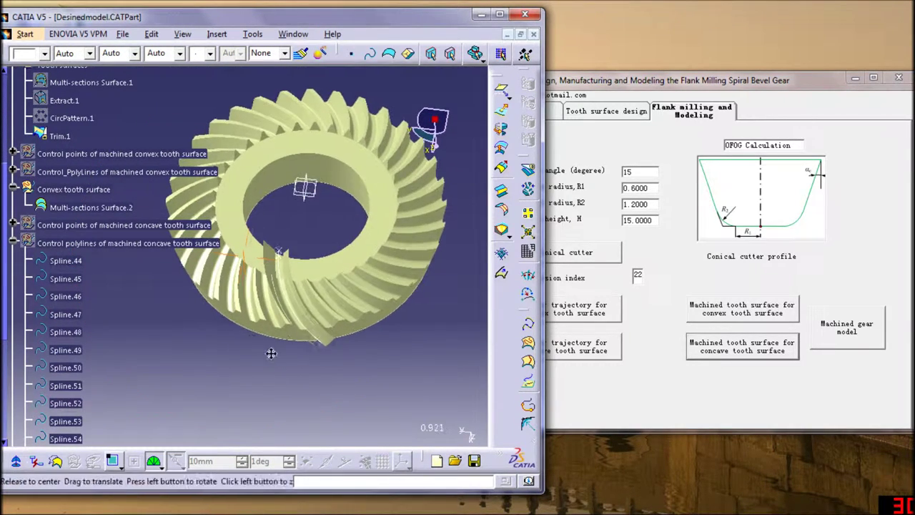
{"action": "middle_click_drag", "start_coordinate": [252, 320], "coordinate": [274, 207]}
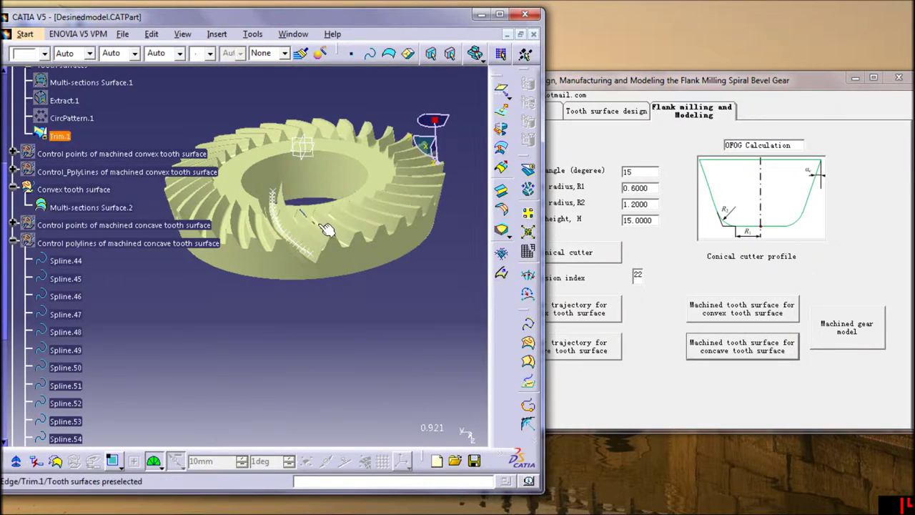
{"action": "left_click", "coordinate": [844, 333]}
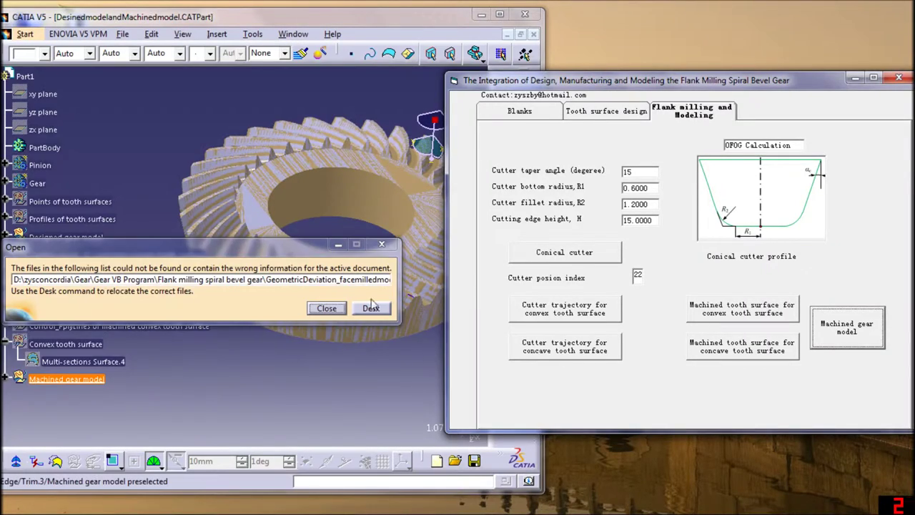
Dismiss the loading error and hide the Designed gear model to view the machined gear alone.
{"action": "left_click", "coordinate": [381, 306]}
{"action": "middle_click_drag", "start_coordinate": [348, 347], "coordinate": [315, 336]}
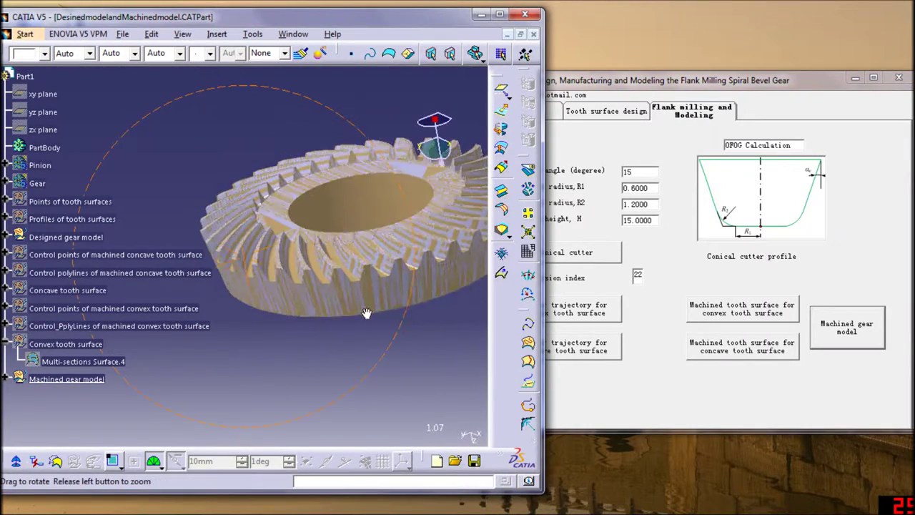
{"action": "right_click", "coordinate": [86, 237]}
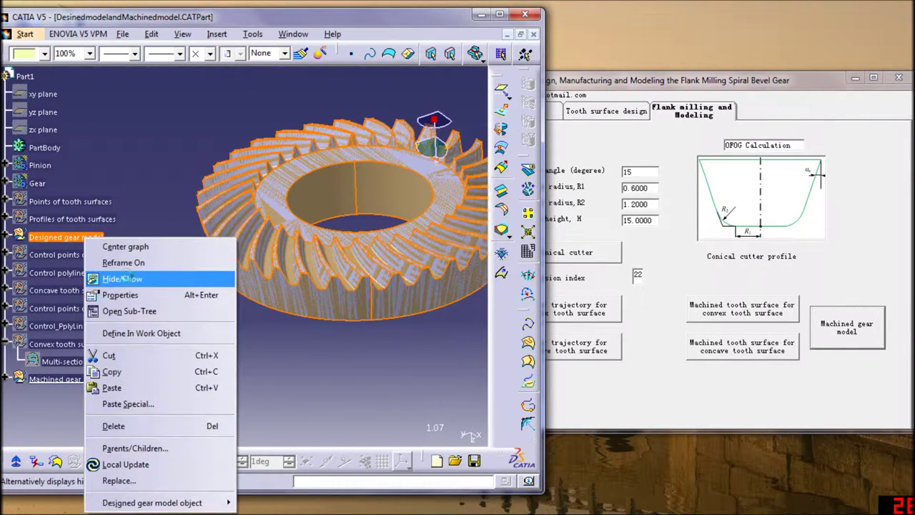
{"action": "left_click", "coordinate": [122, 278]}
{"action": "mouse_move", "coordinate": [272, 286]}
{"action": "middle_mouse_down"}
{"action": "mouse_move", "coordinate": [273, 254]}
{"action": "mouse_move", "coordinate": [372, 290]}
{"action": "middle_mouse_up"}
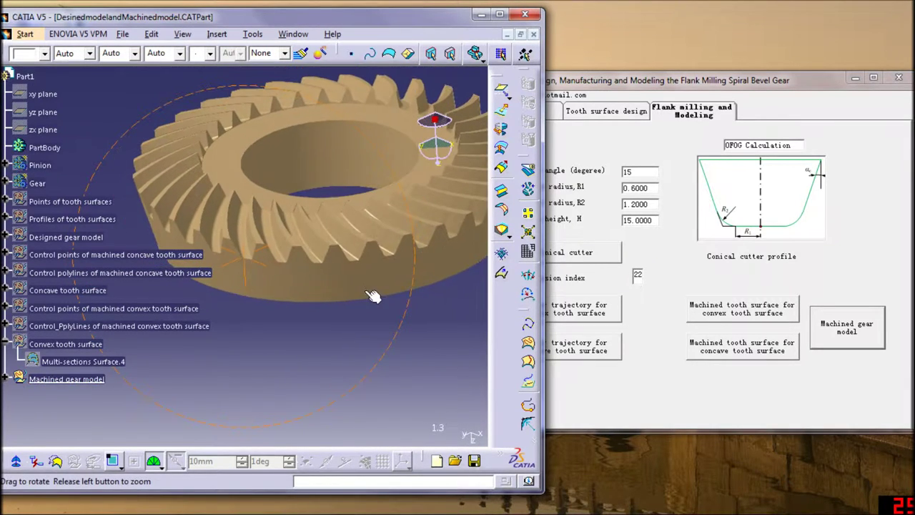
Hide the Machined gear model and show the Designed gear model on its own.
{"action": "left_click", "coordinate": [78, 379]}
{"action": "right_click", "coordinate": [78, 378]}
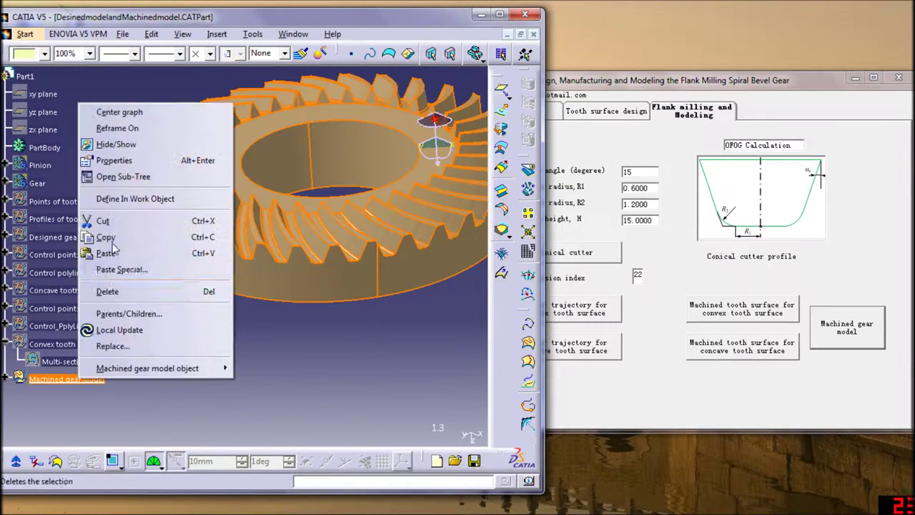
{"action": "left_click", "coordinate": [107, 143]}
{"action": "left_click", "coordinate": [71, 237]}
{"action": "right_click", "coordinate": [71, 236]}
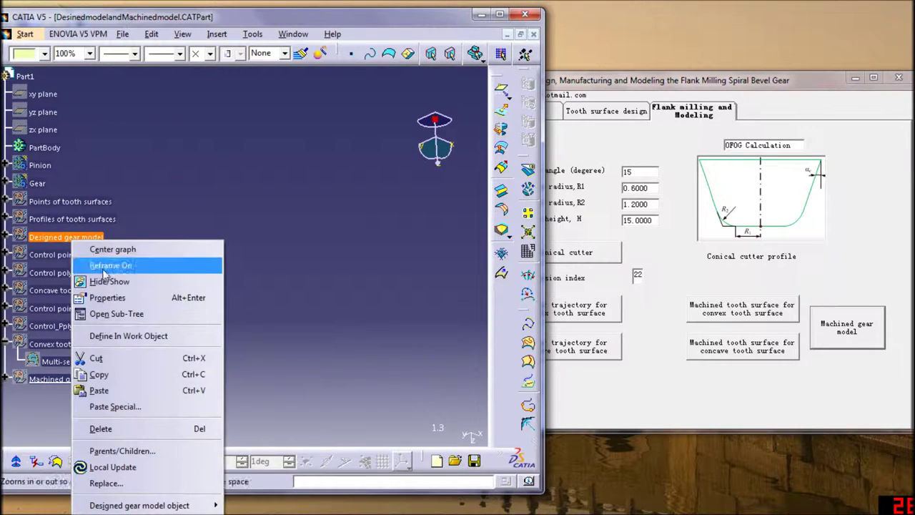
{"action": "left_click", "coordinate": [100, 278]}
{"action": "middle_click_drag", "start_coordinate": [242, 288], "coordinate": [154, 337]}
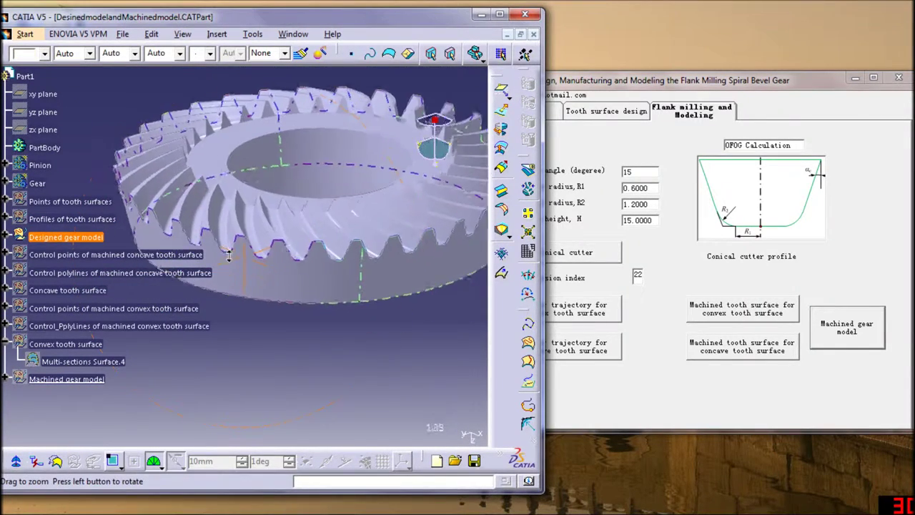
Show the Machined gear model again and zoom in on the overlapping gear models.
{"action": "left_click", "coordinate": [69, 378]}
{"action": "right_click", "coordinate": [69, 378]}
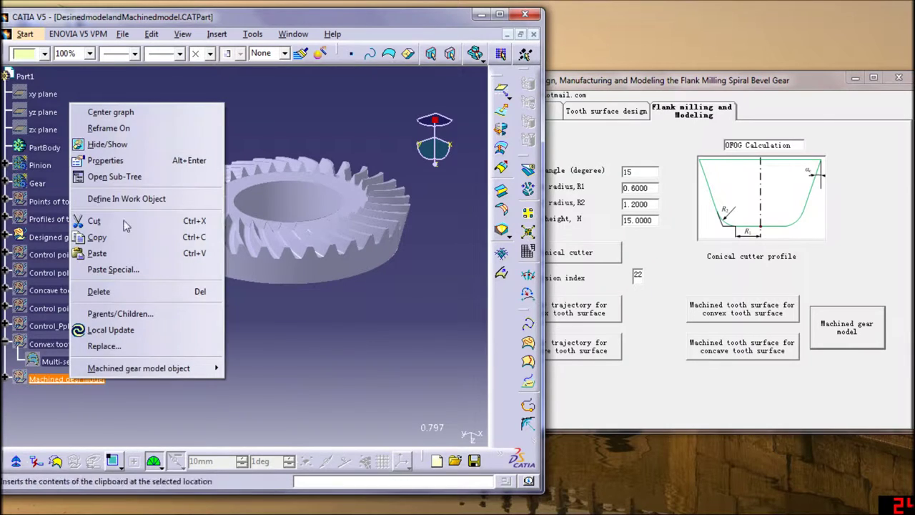
{"action": "left_click", "coordinate": [100, 143]}
{"action": "mouse_move", "coordinate": [269, 320]}
{"action": "middle_mouse_down"}
{"action": "mouse_move", "coordinate": [288, 267]}
{"action": "mouse_move", "coordinate": [310, 306]}
{"action": "middle_mouse_up"}
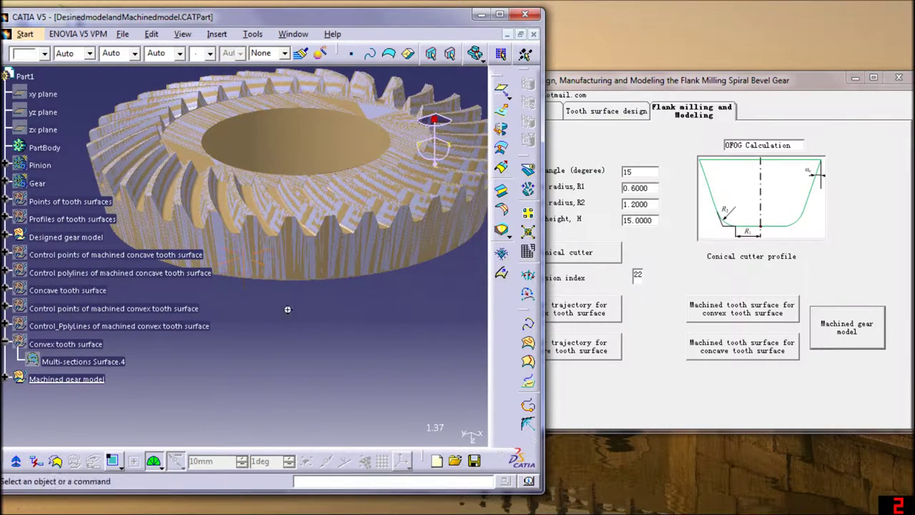